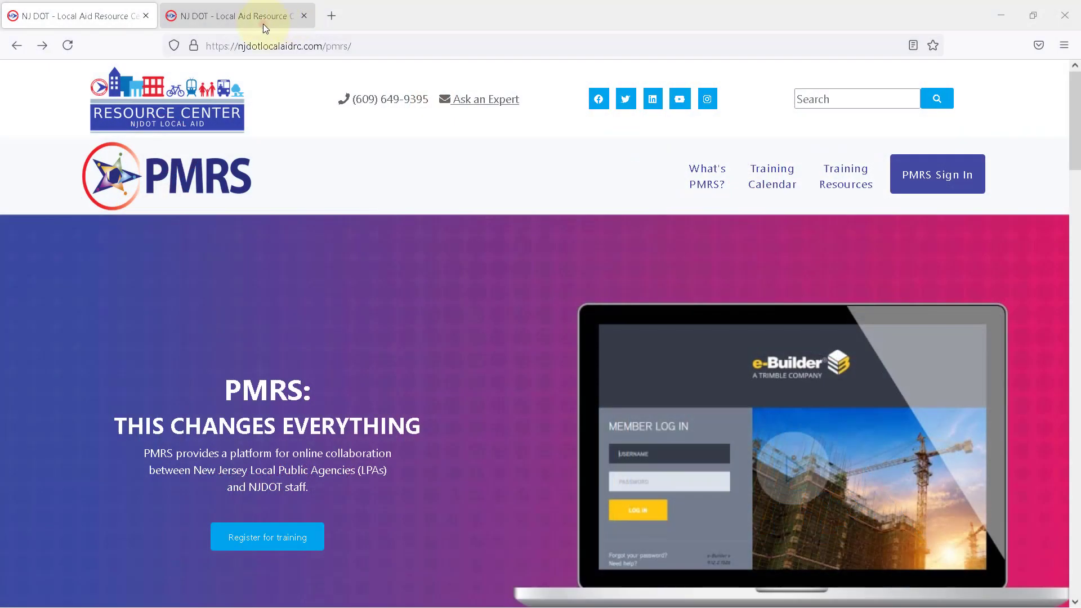
- Check the Resource Center homepage in the other tab, then return to the PMRS page
click(263, 25)
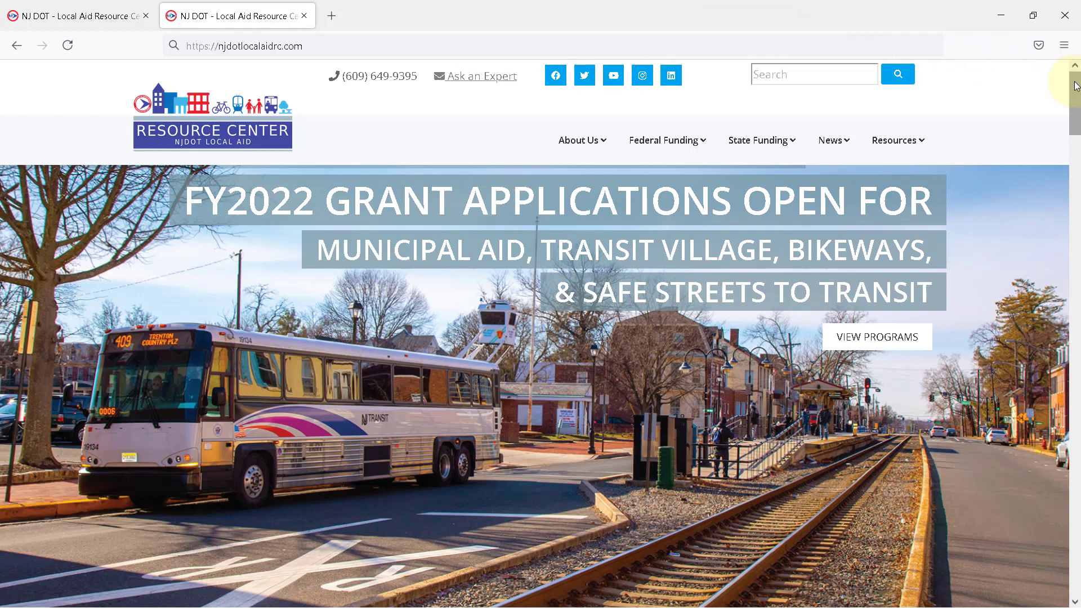
drag(1077, 85, 1077, 135)
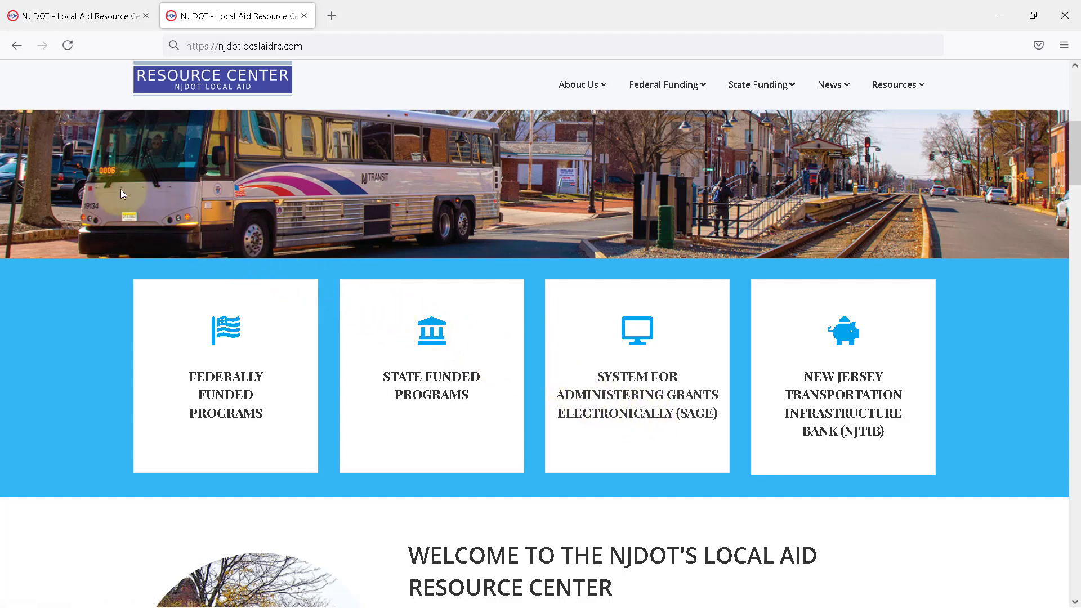
click(87, 18)
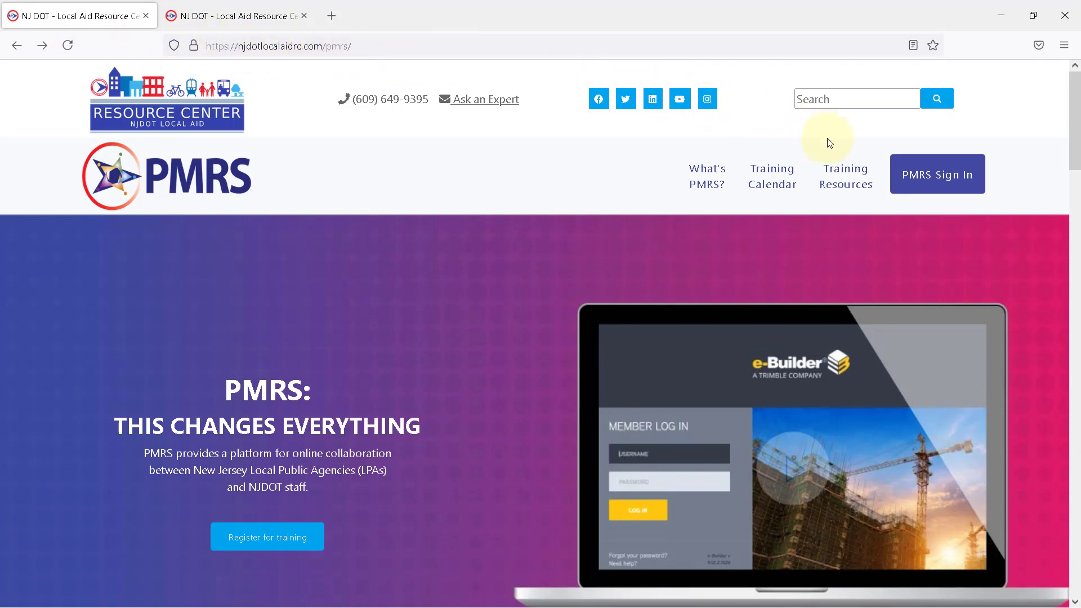
- Log in to e-Builder PMRS using the browser's saved password
click(935, 177)
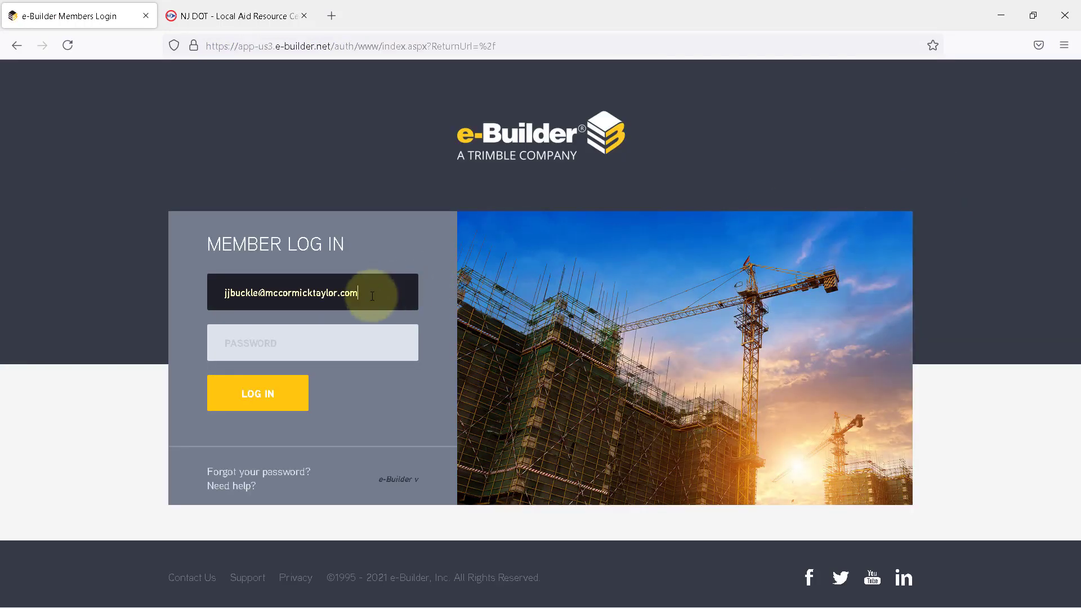
click(322, 350)
click(280, 374)
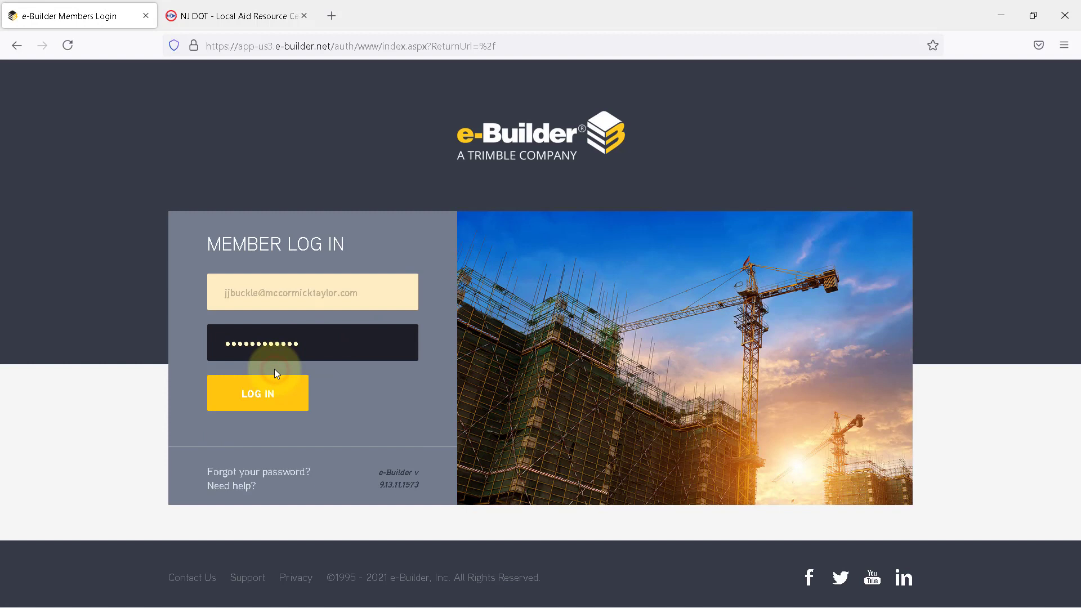
click(266, 401)
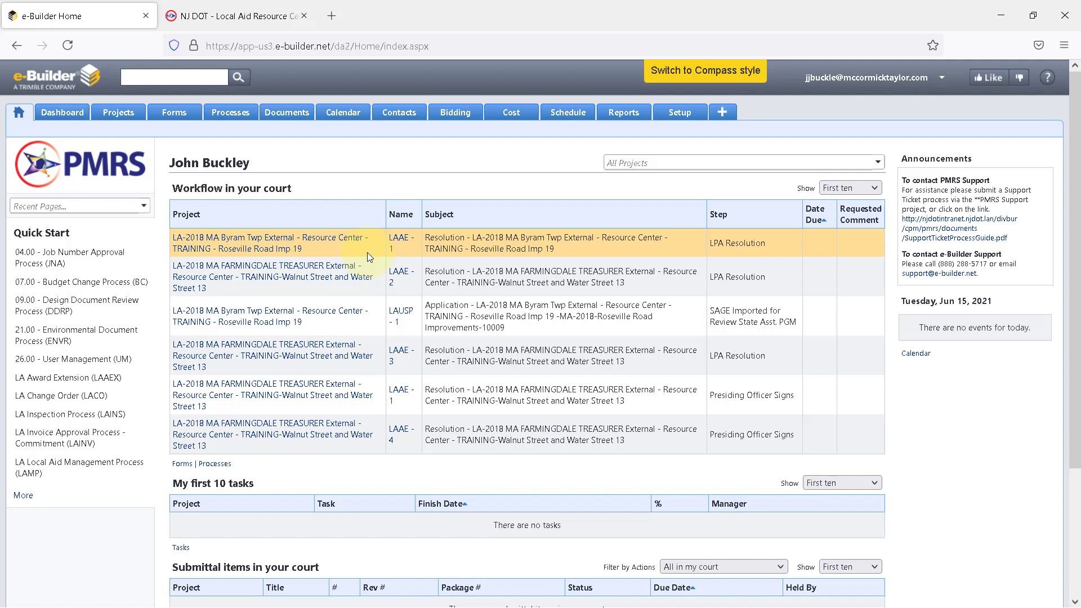
- Open the LAAE - 1 form full-screen and compare it with the Word resolution
click(401, 242)
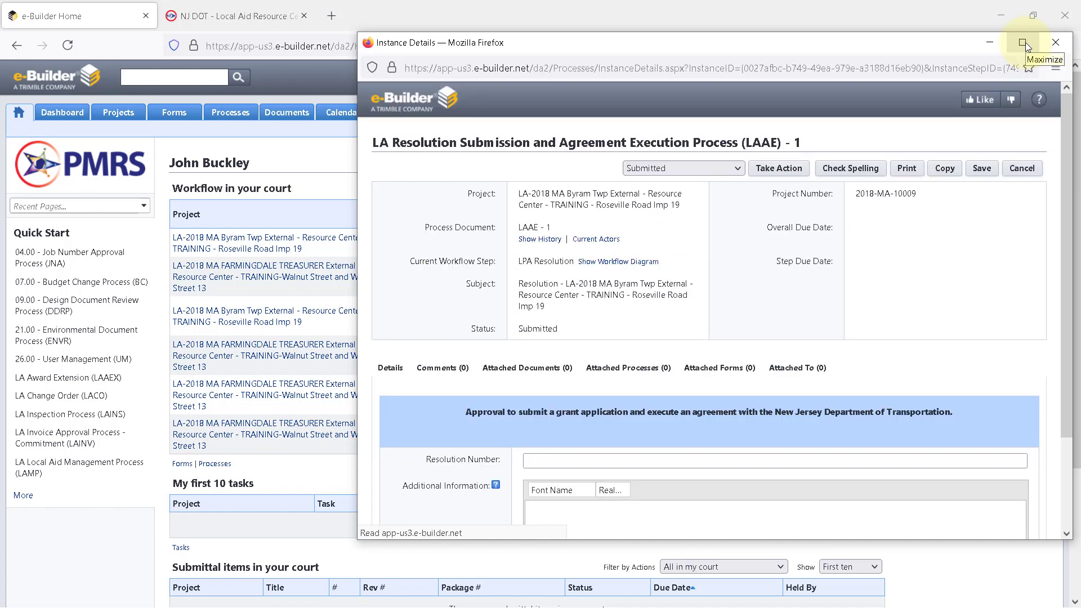
click(1024, 42)
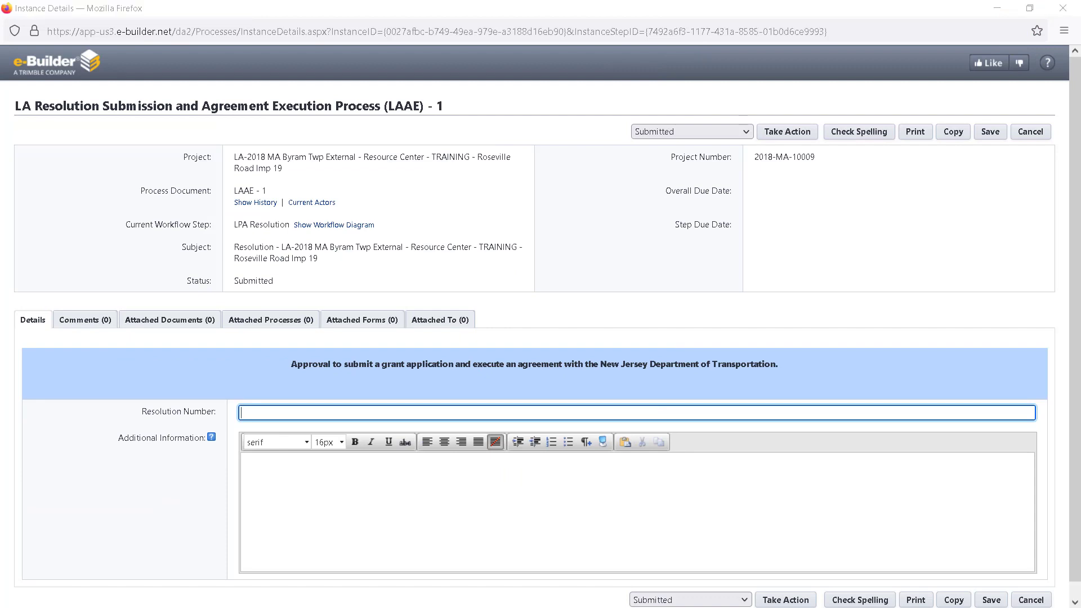
drag(896, 11, 1078, 226)
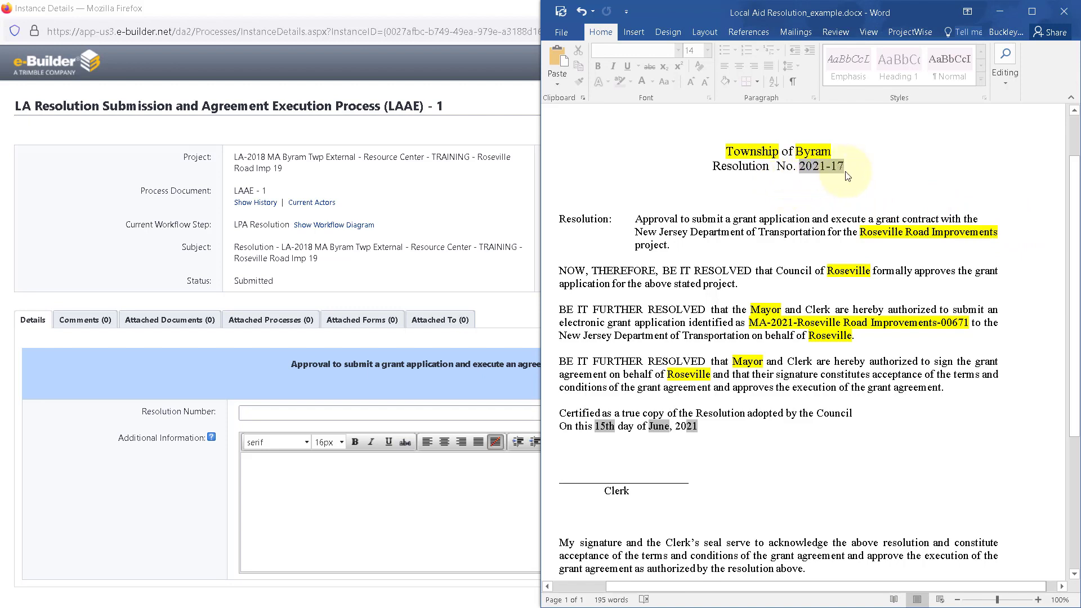
click(1003, 12)
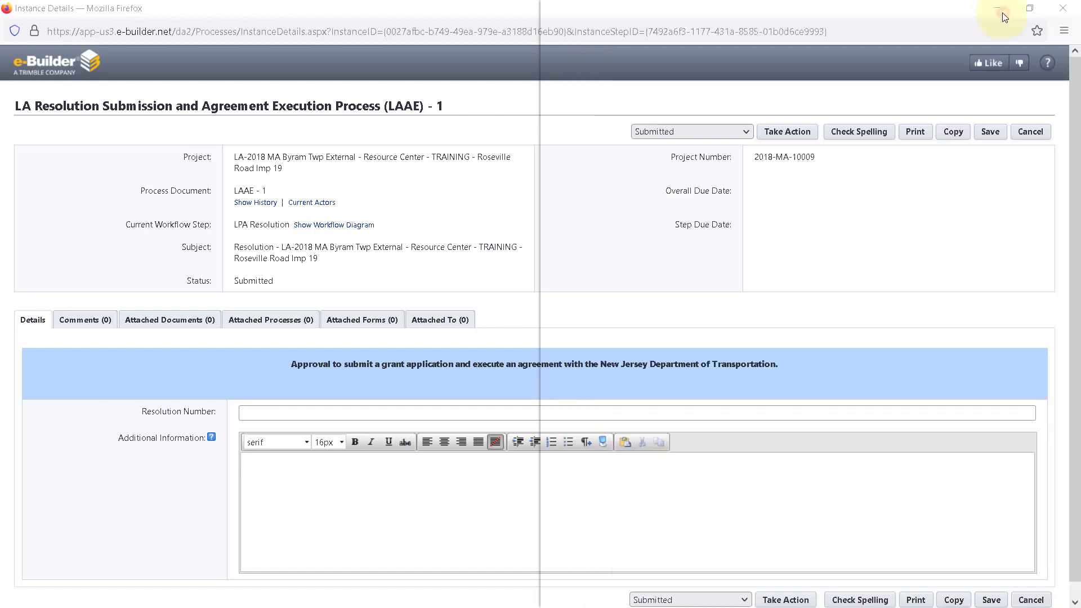
- Enter 2021-17 as the Resolution Number, leaving Additional Information empty
click(274, 413)
text(2021-17)
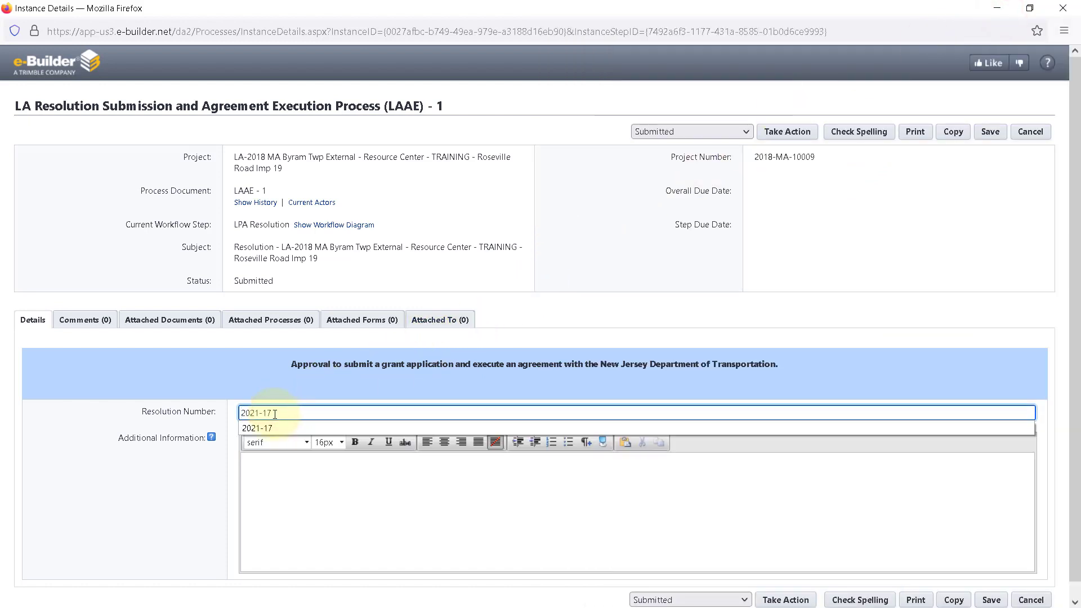
click(294, 525)
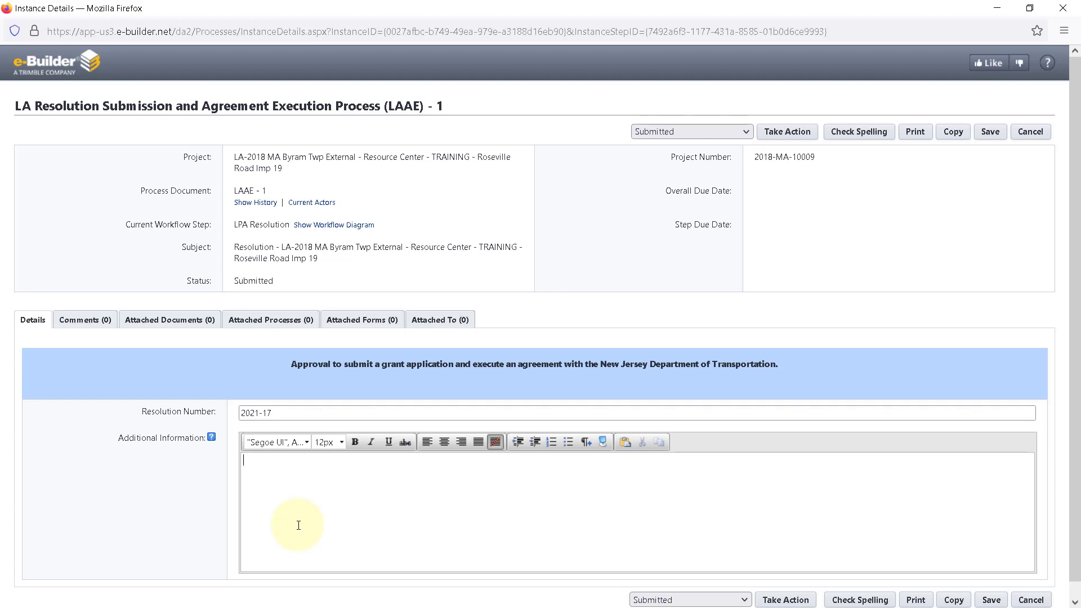
scroll(299, 525, down, 1)
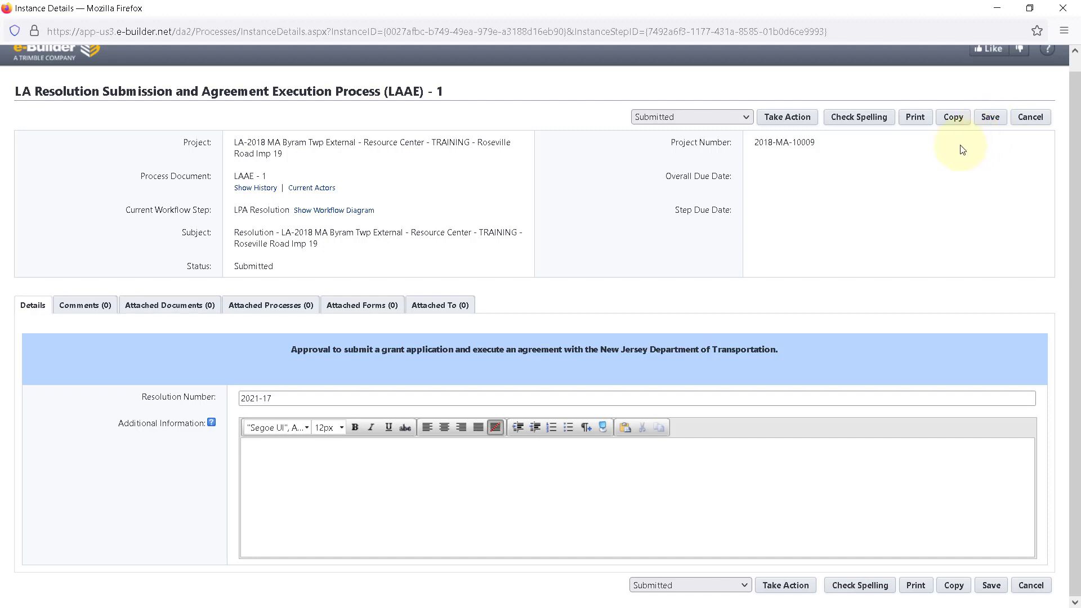
- Take the Submitted action on the LAAE - 1 resolution
click(741, 555)
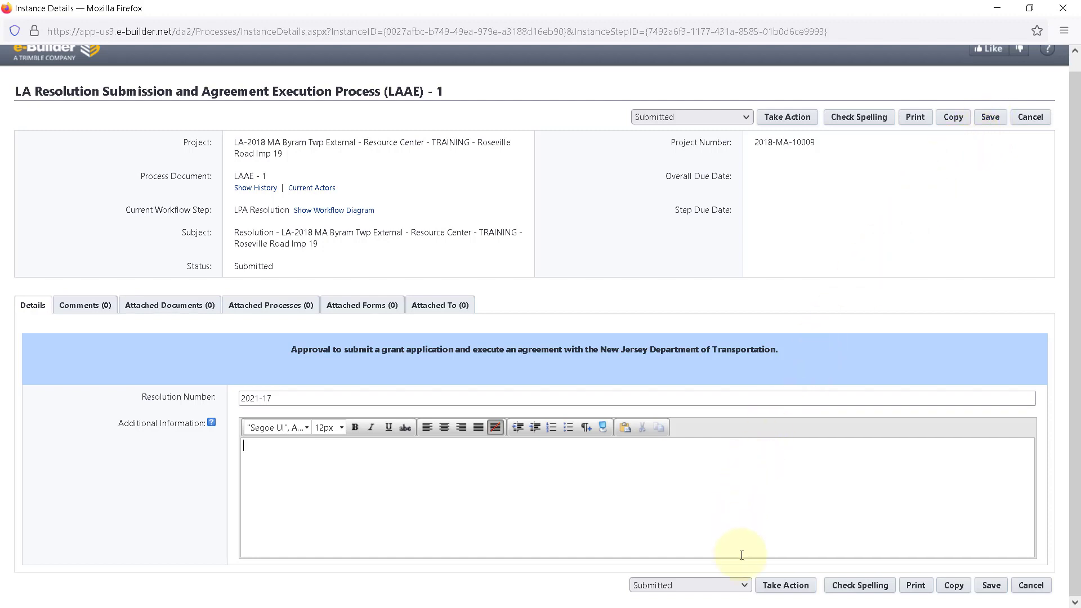
click(744, 586)
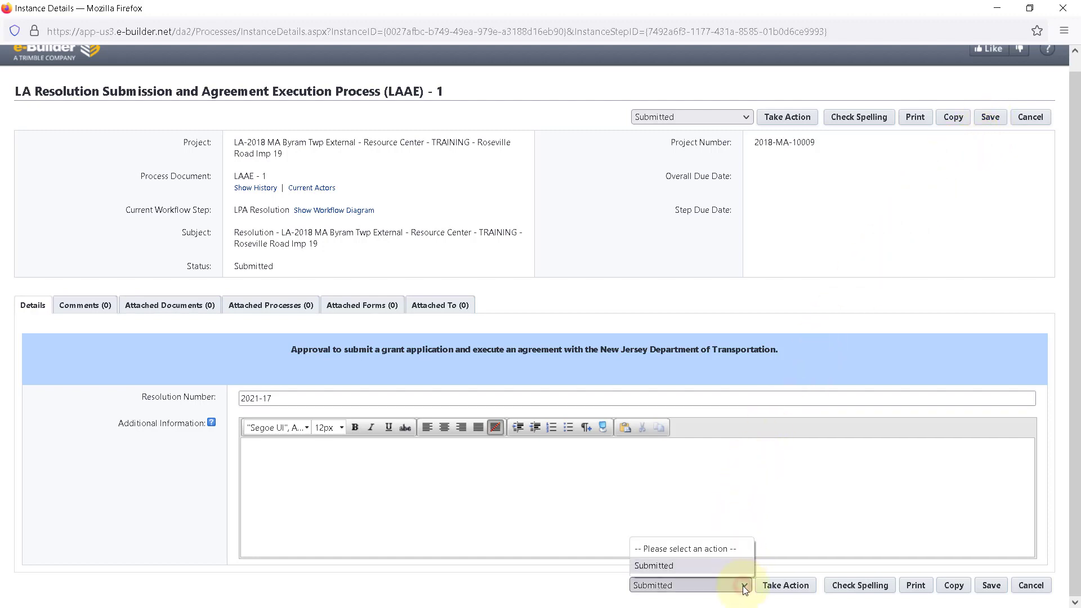
click(786, 591)
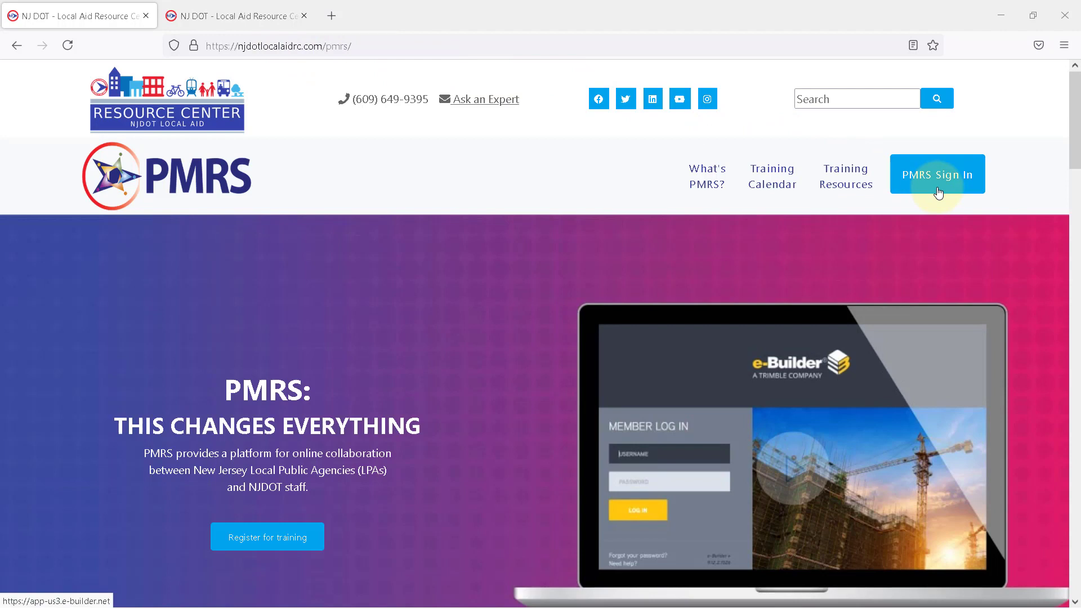
- Log back in to e-Builder PMRS with the saved password
click(940, 177)
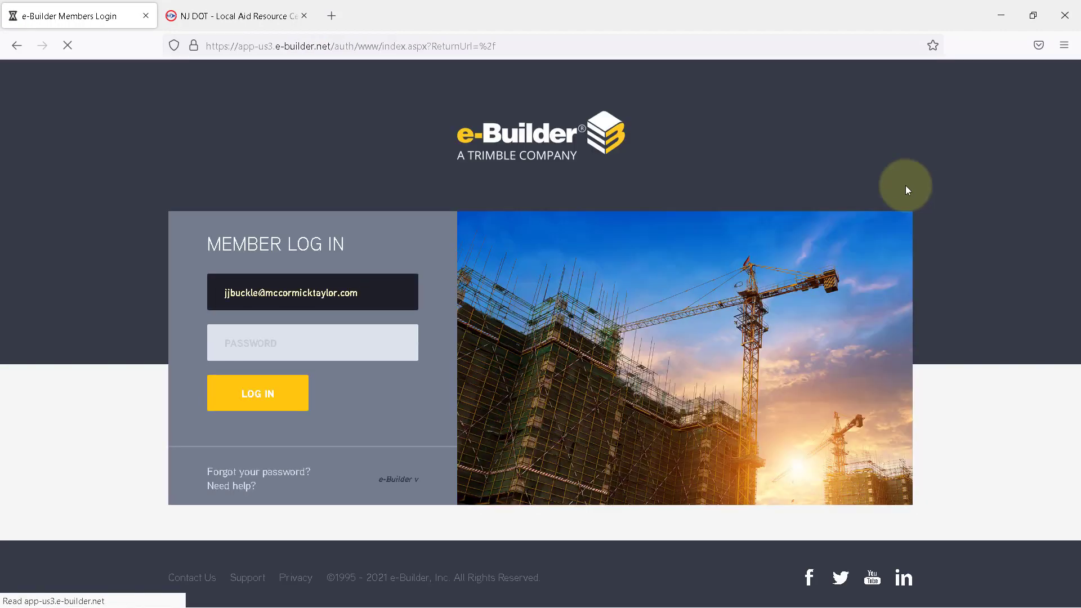
click(289, 340)
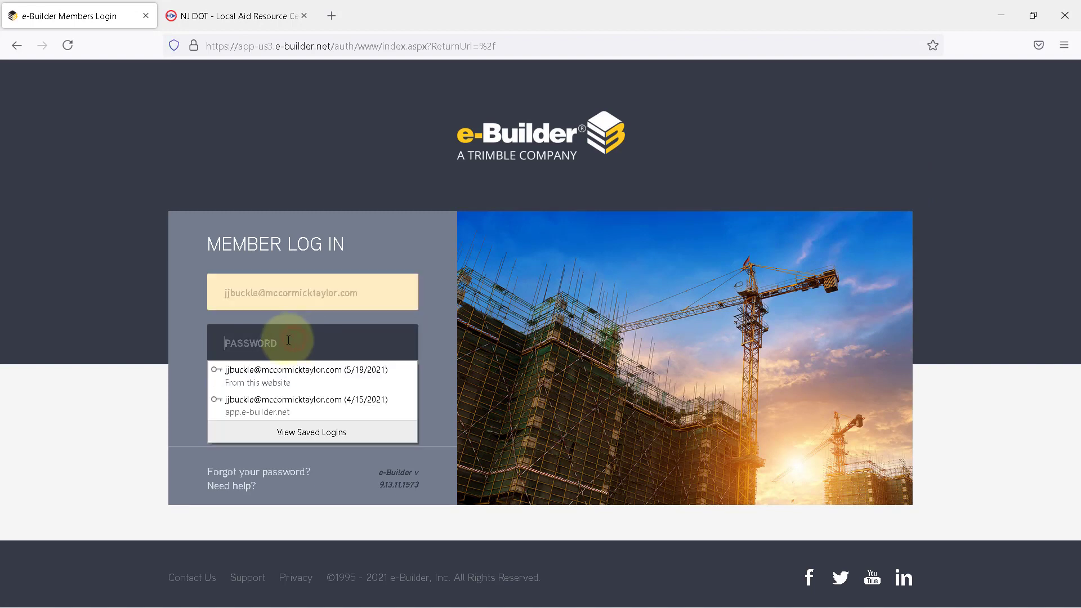
click(260, 377)
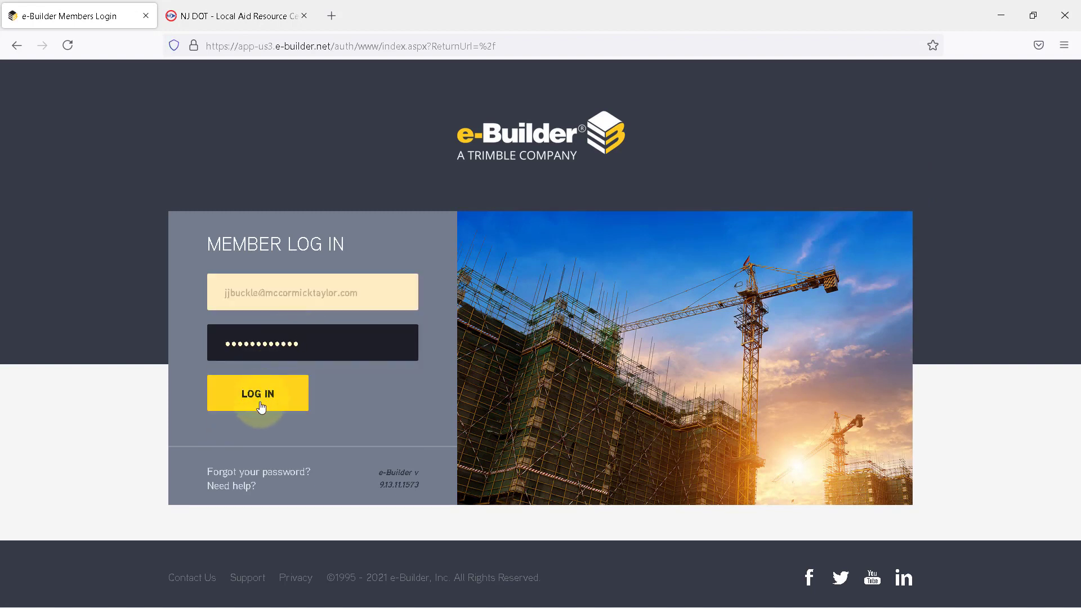
click(261, 406)
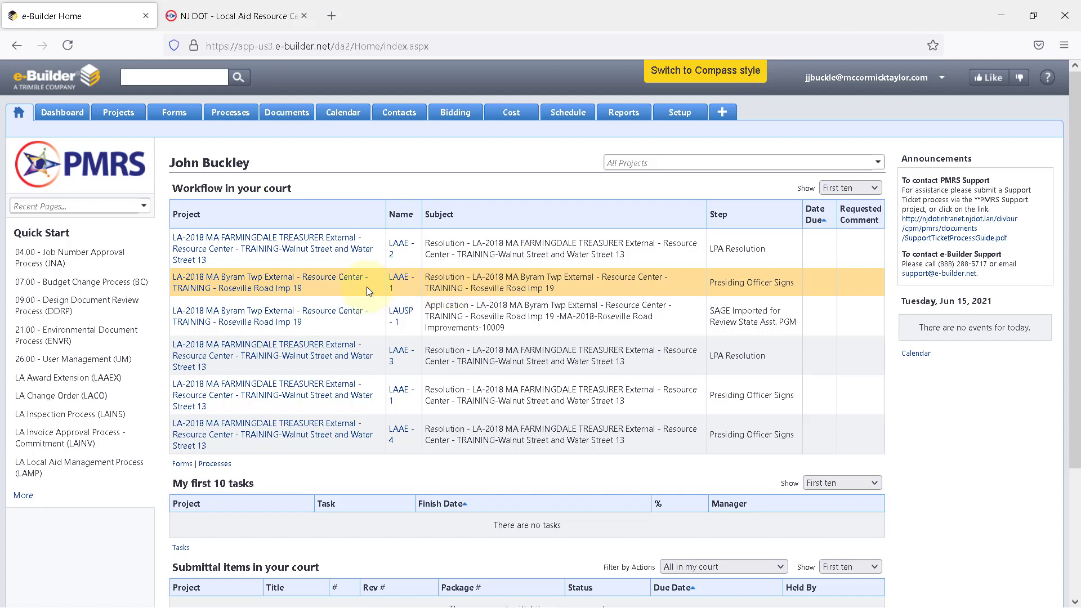
- Open LAAE - 1 full-screen and select the official's name in the authorization text
click(401, 283)
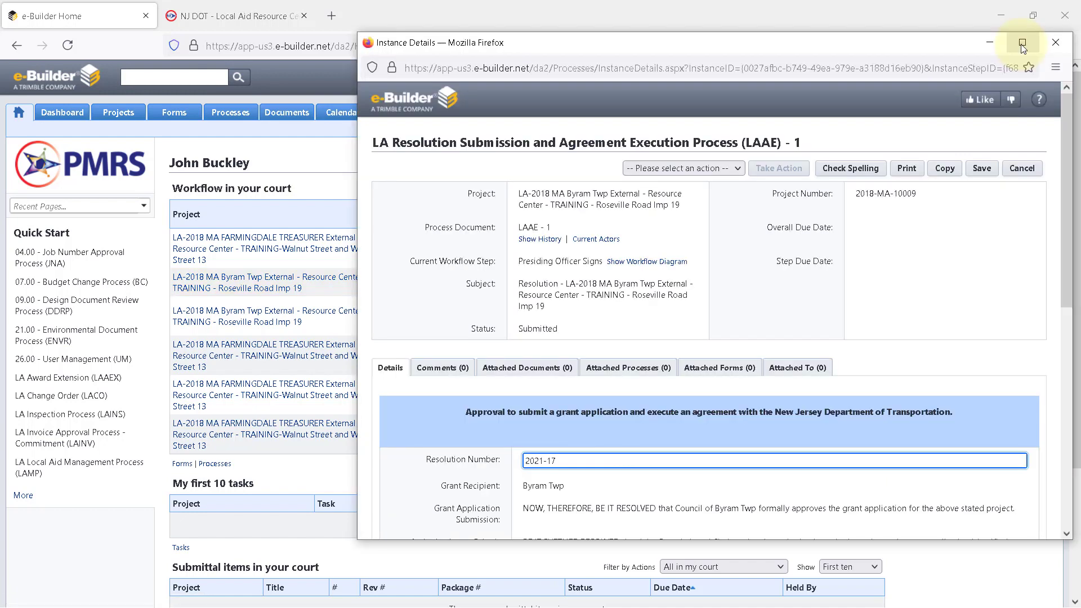
click(1021, 44)
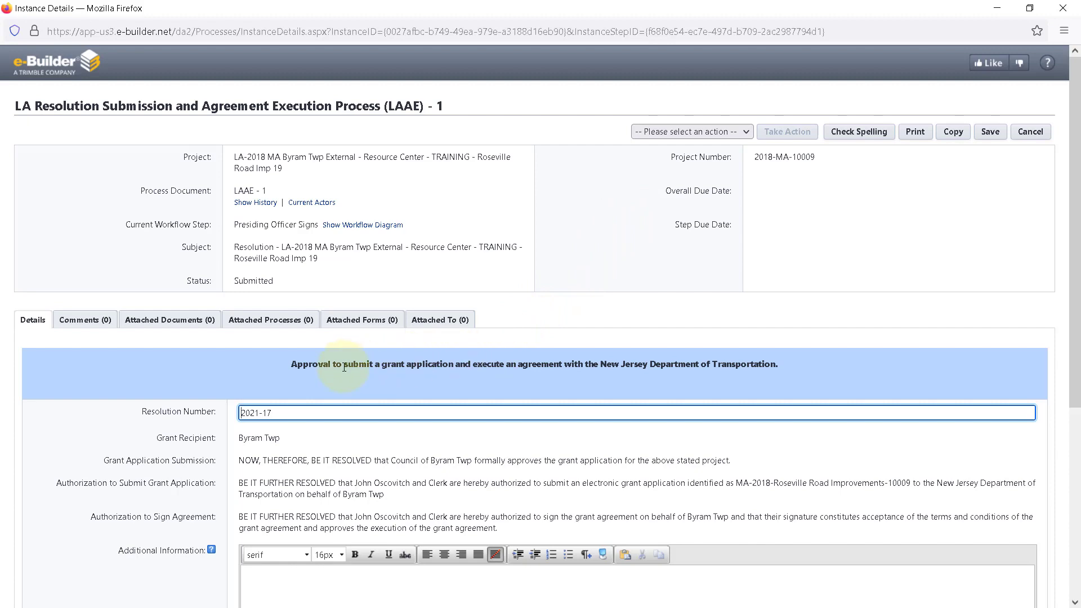
scroll(344, 367, down, 2)
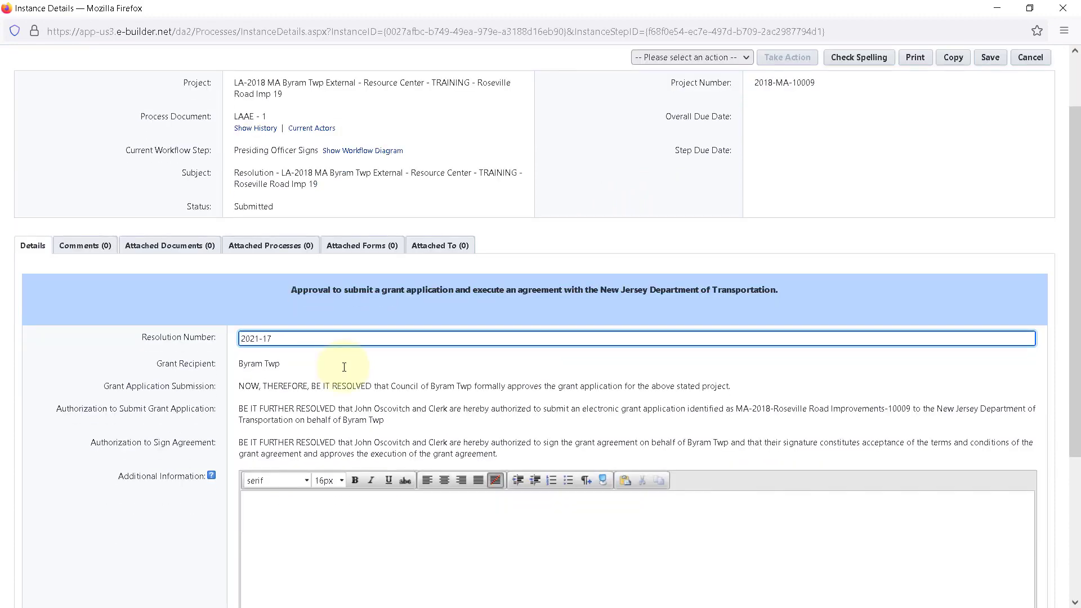
scroll(305, 375, down, 2)
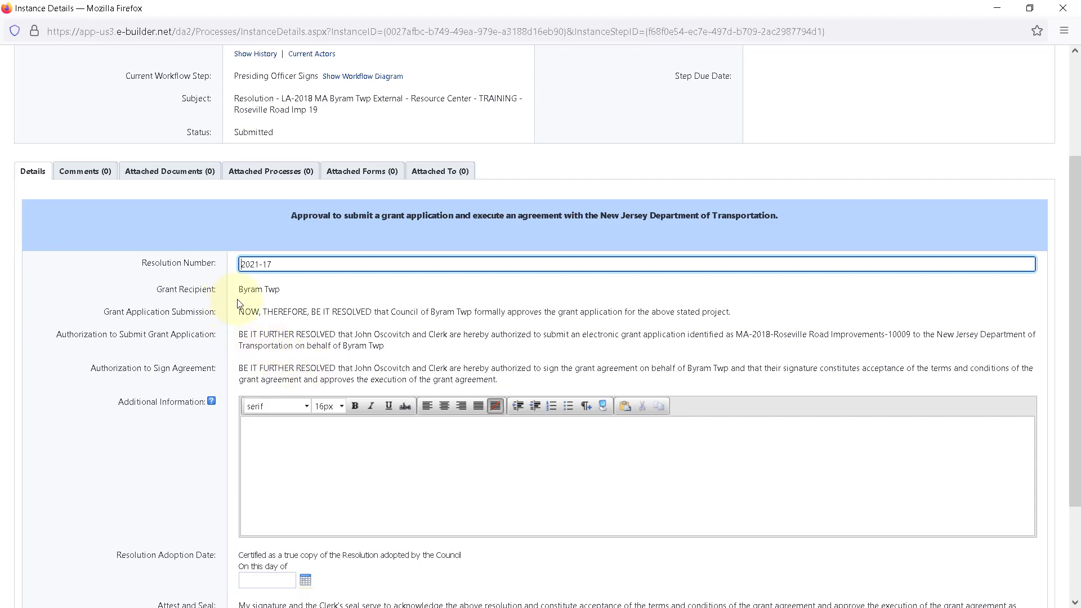
scroll(238, 304, up, 2)
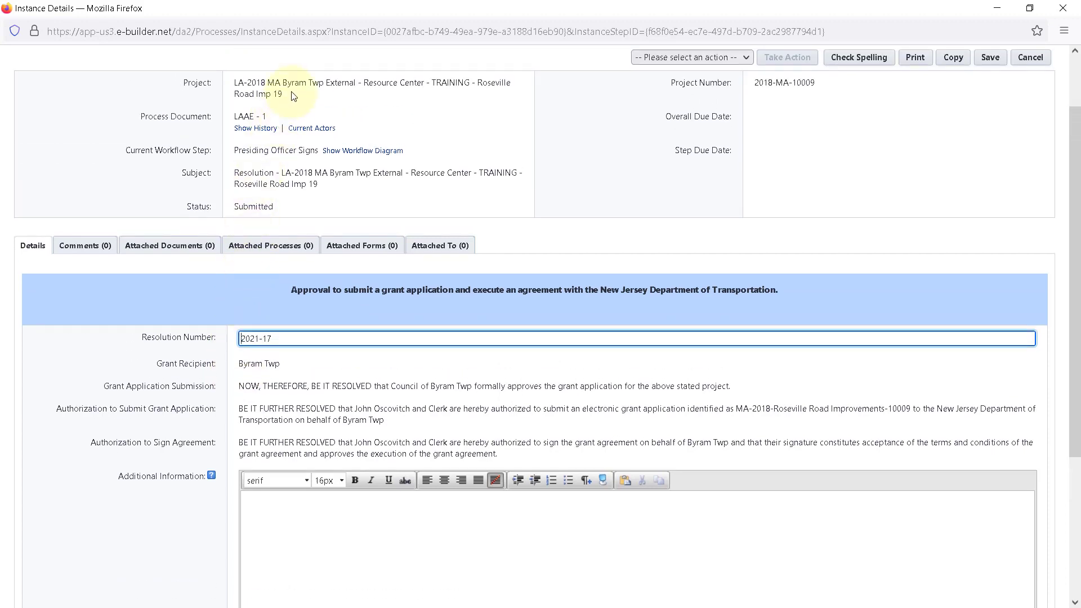
double_click(359, 410)
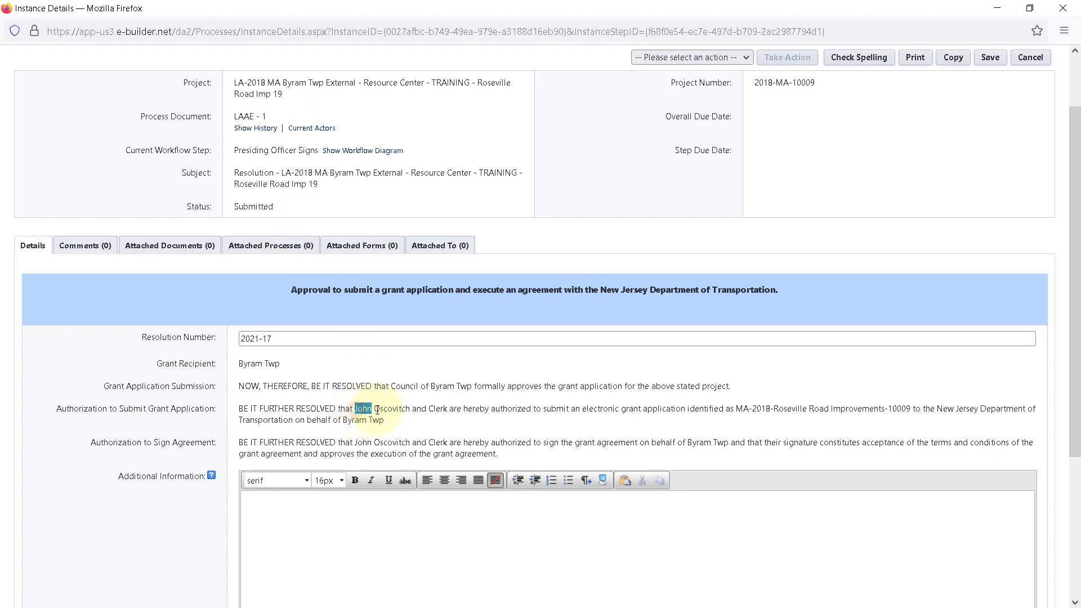
drag(377, 410, 406, 411)
- Take the Update Name action on LAAE - 1 to refresh the signer's name
scroll(415, 418, down, 3)
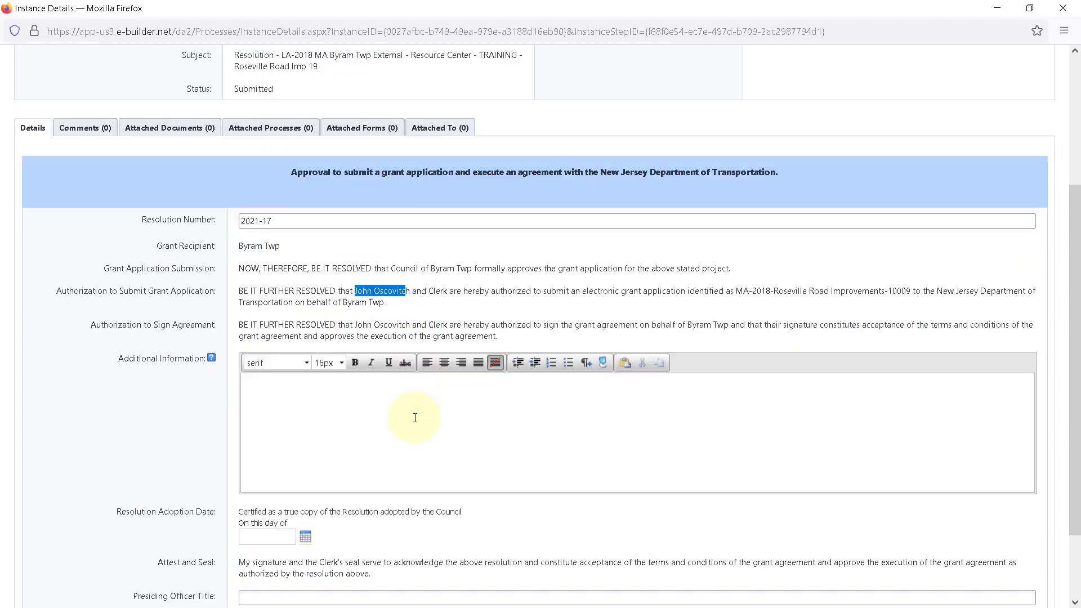
scroll(419, 418, down, 1)
scroll(424, 418, down, 2)
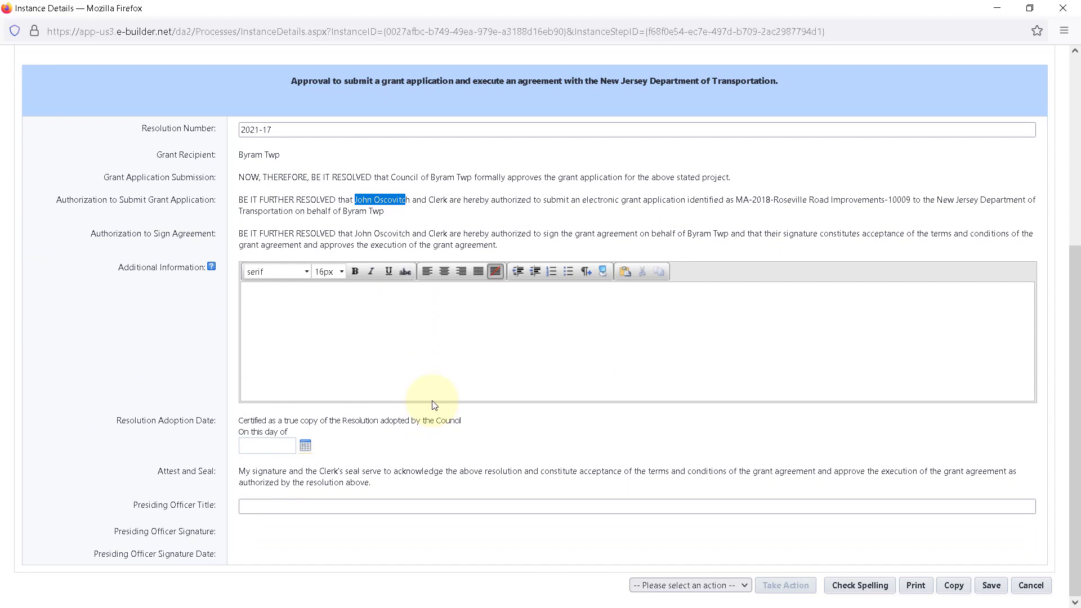
click(520, 219)
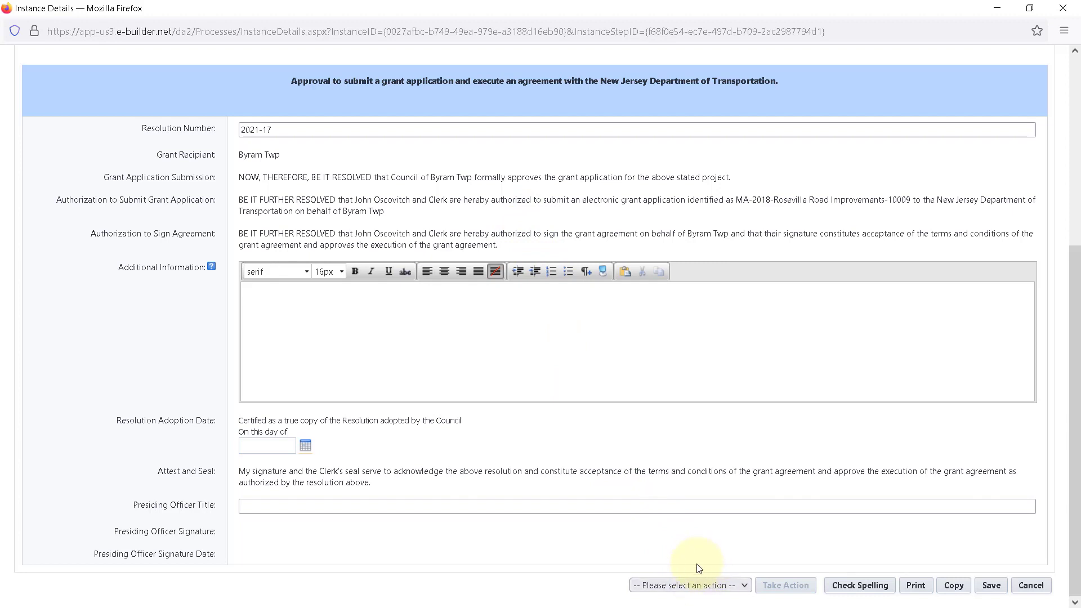
click(744, 589)
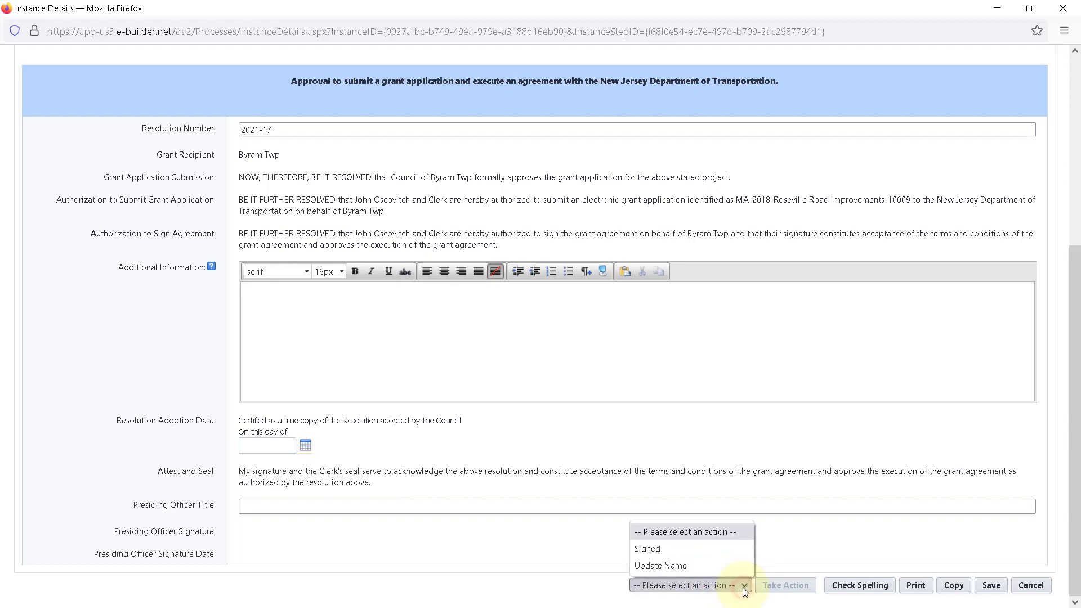
click(673, 566)
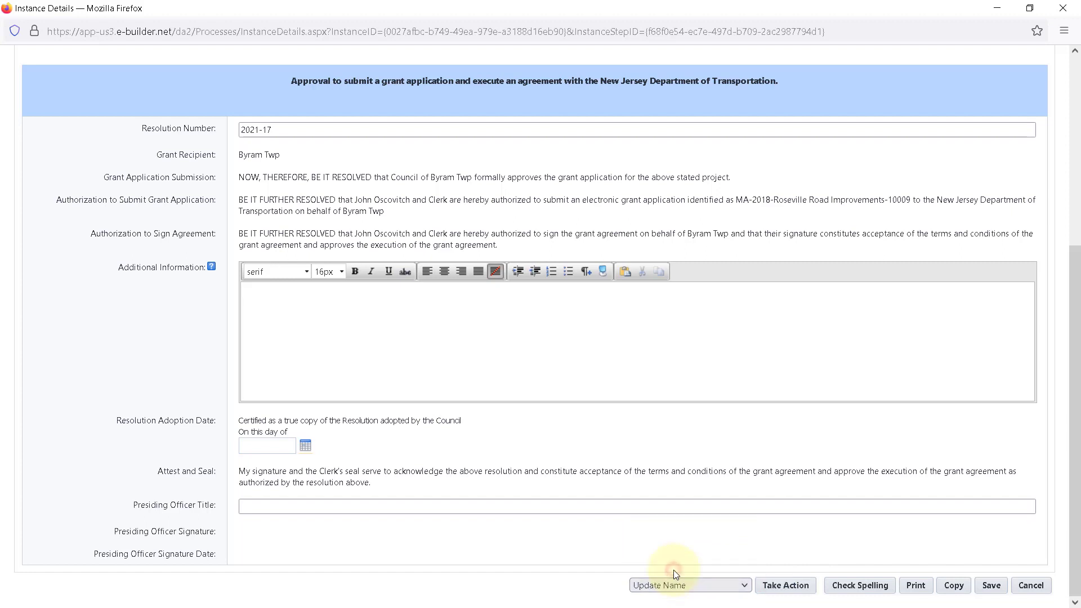
click(779, 588)
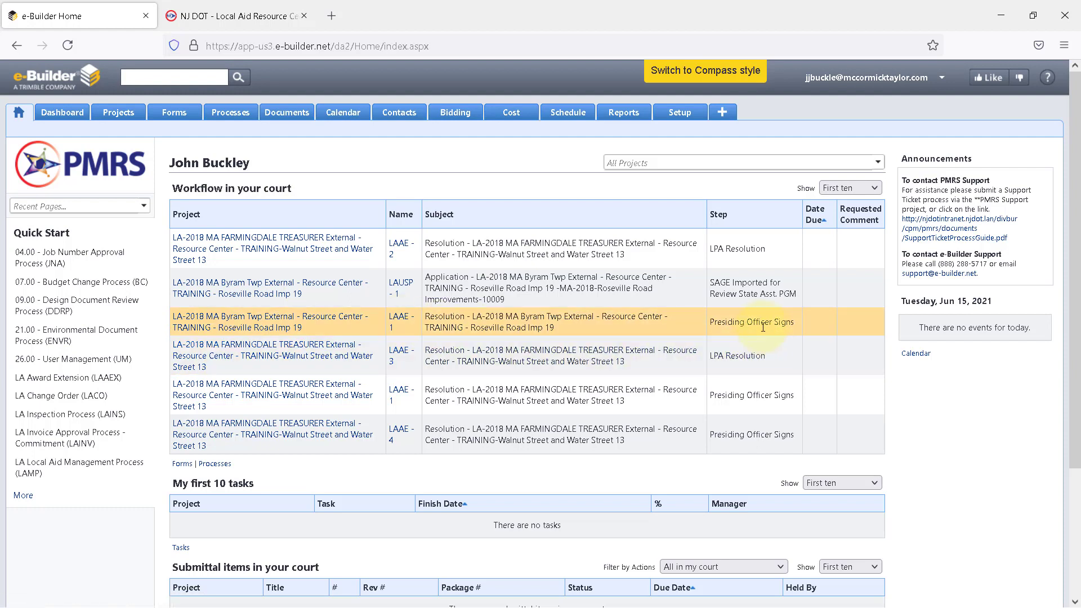
- Open LAAE - 1 from Workflow in your court and maximize its details window
click(404, 321)
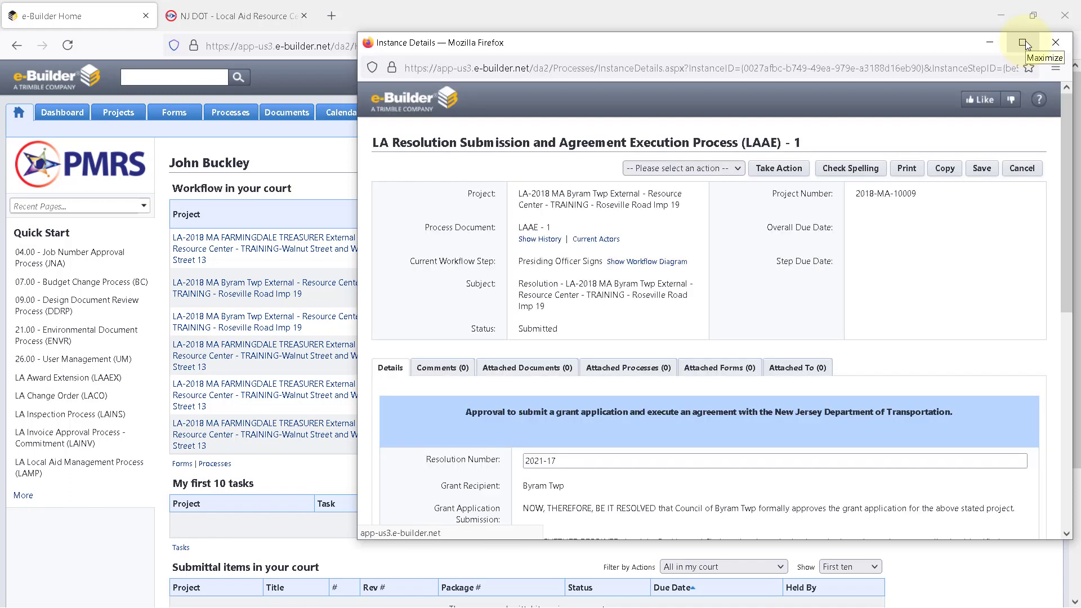
click(1023, 42)
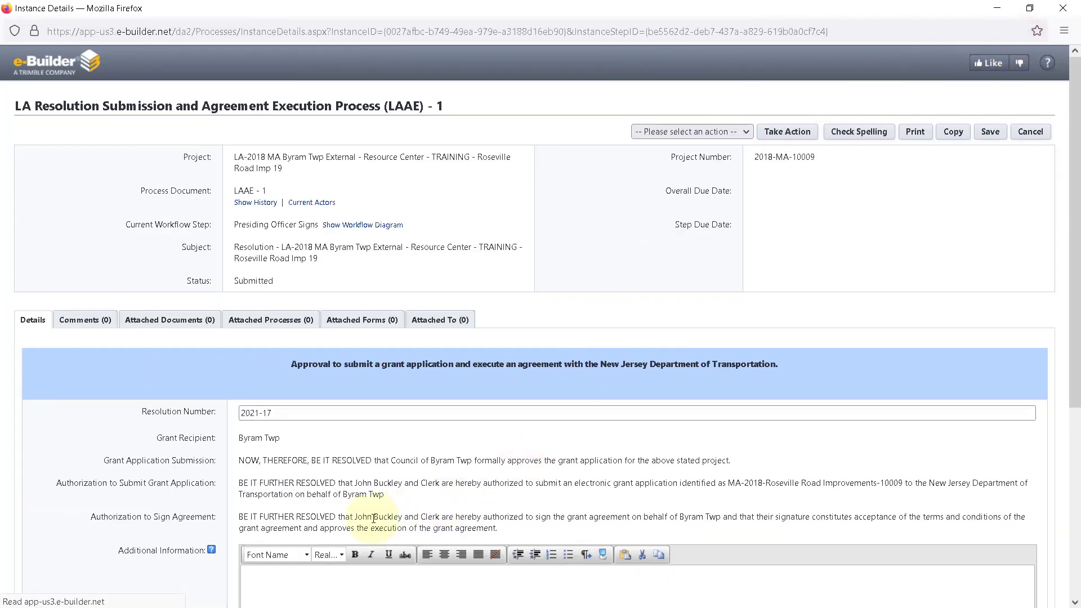
- Set the Resolution Adoption Date to 06.15.2021 and Presiding Officer Title to Mayor
drag(355, 517, 402, 517)
scroll(446, 464, down, 1)
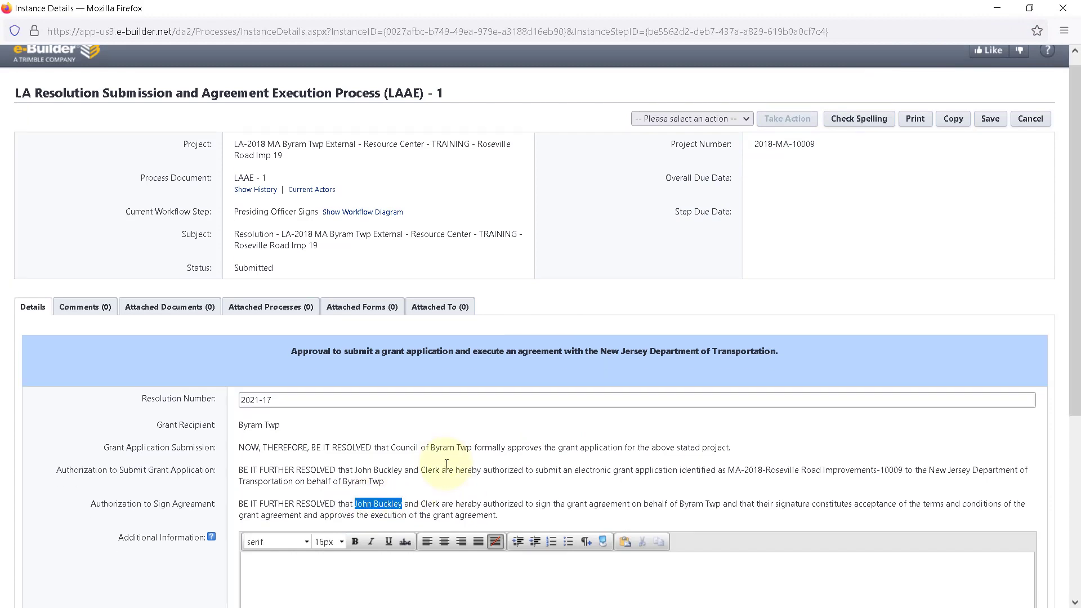
scroll(447, 464, down, 5)
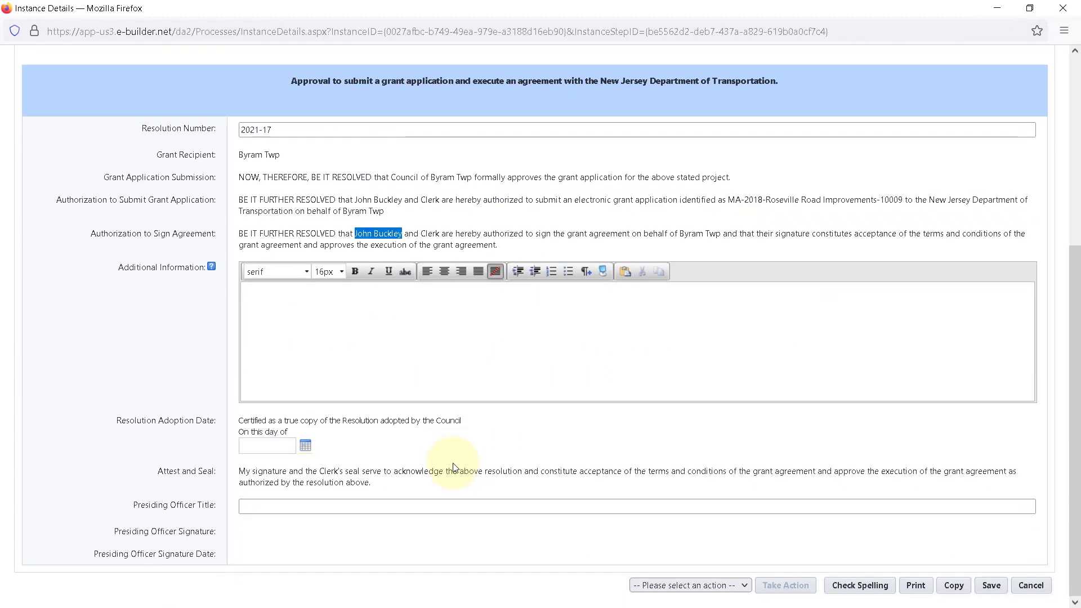
click(284, 449)
click(305, 447)
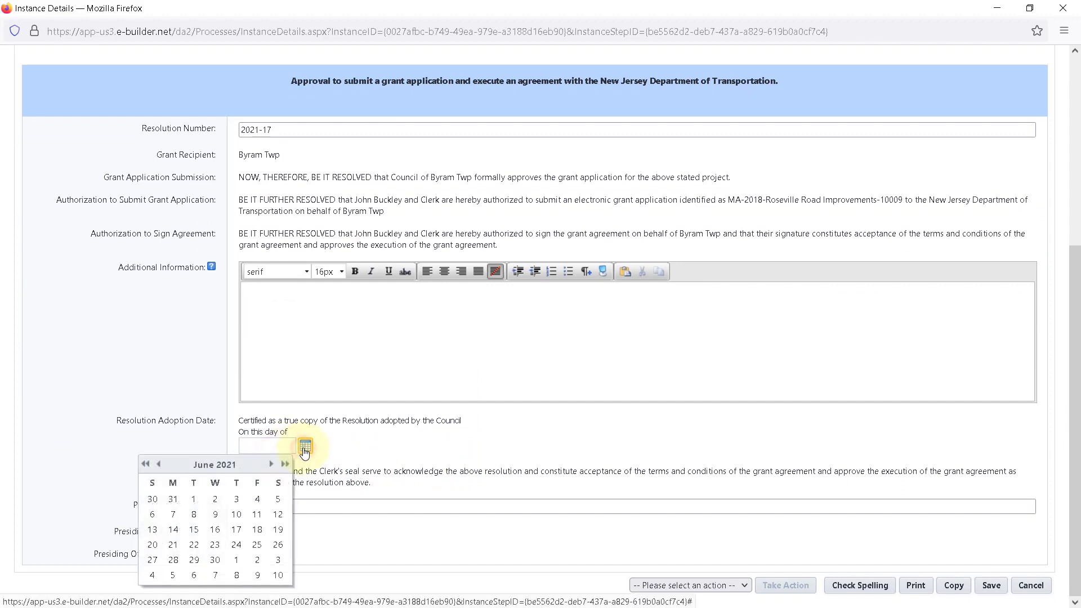
click(204, 529)
click(257, 508)
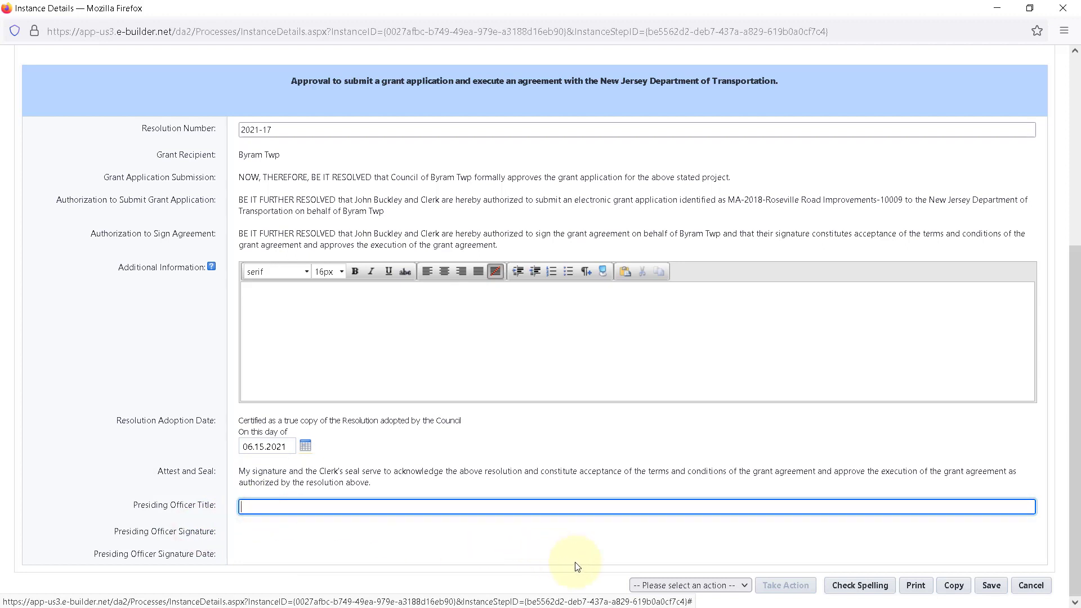
text(Mayor)
- Submit the resolution with the Signed action
click(664, 585)
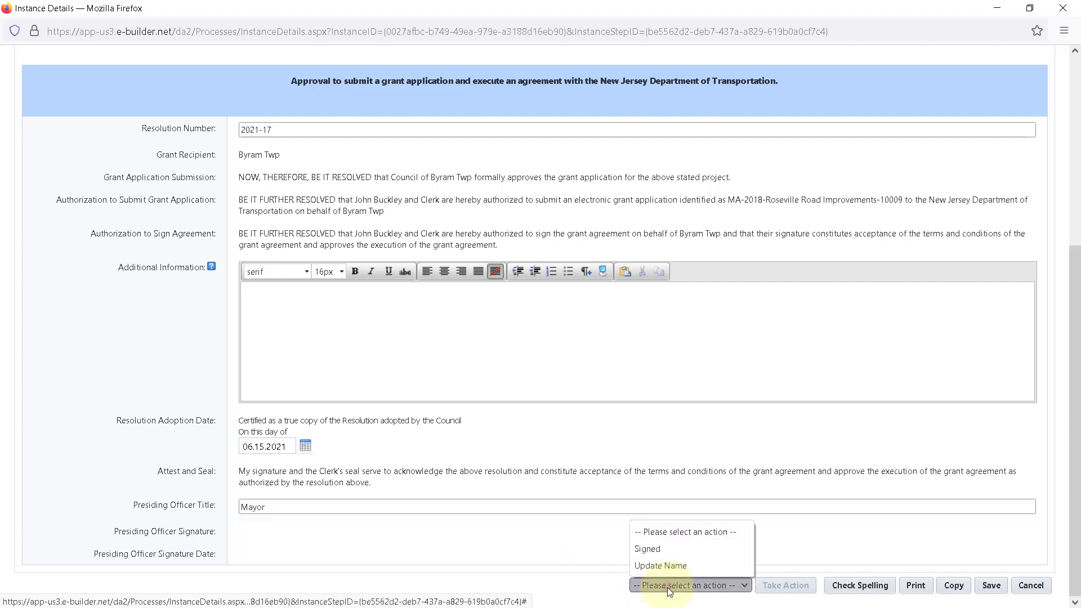
click(673, 549)
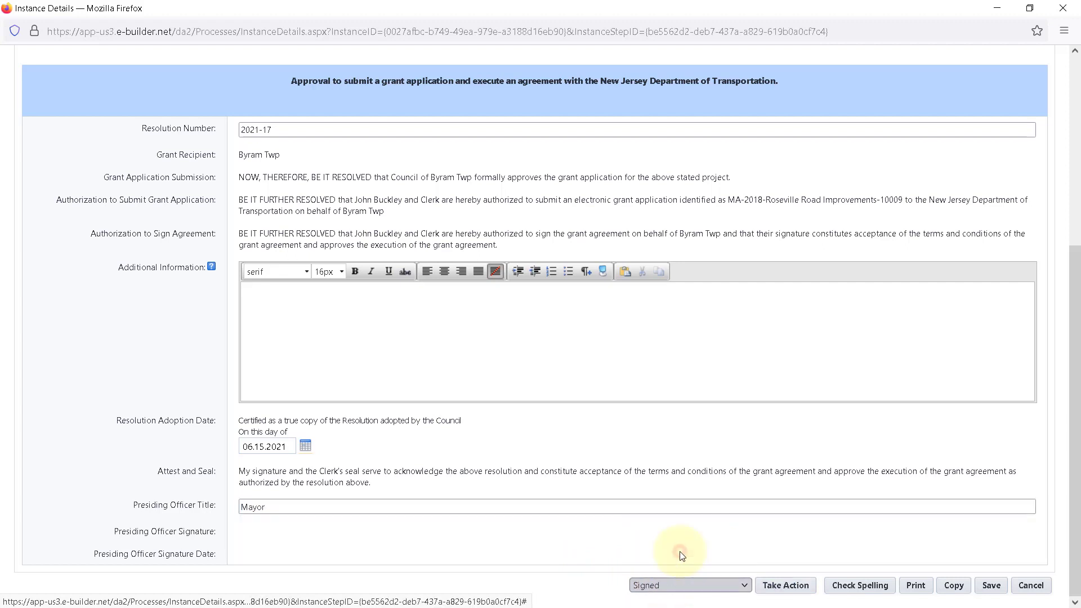
click(795, 590)
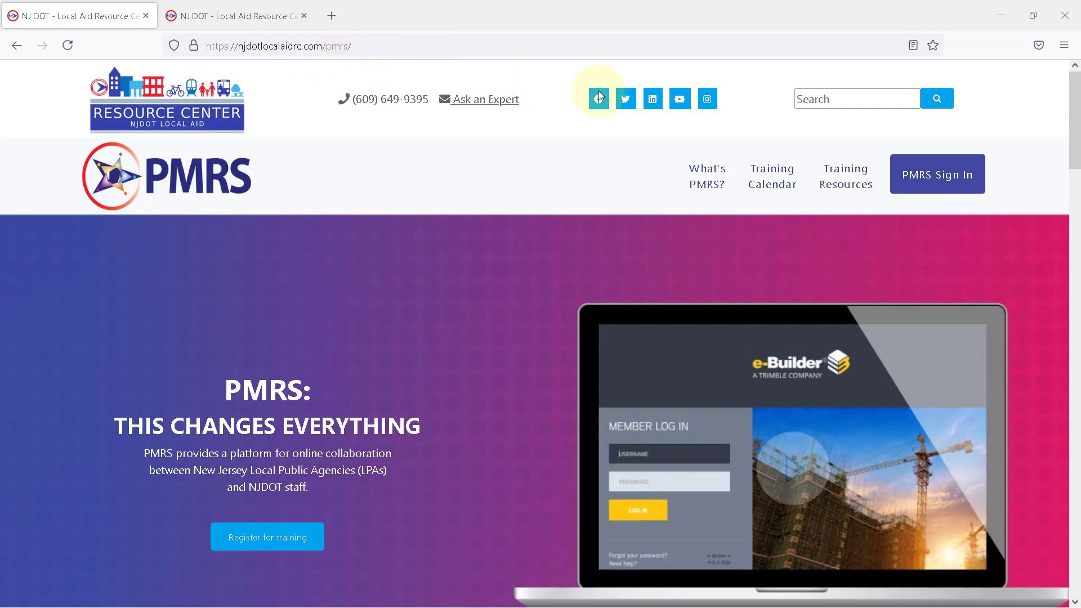
- Log in to e-Builder PMRS again using the saved password
click(940, 177)
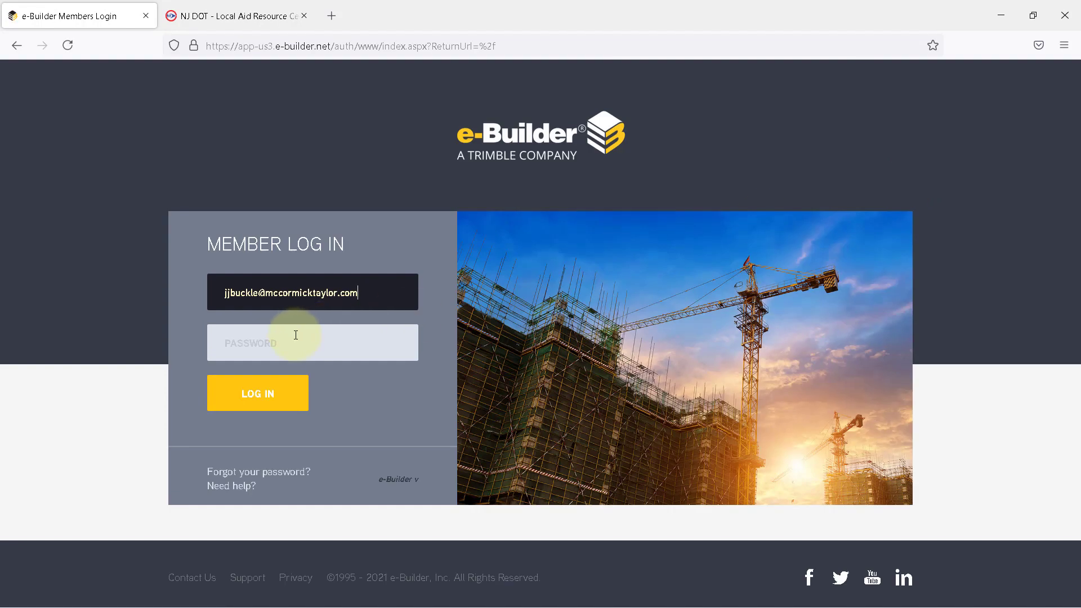
click(293, 339)
click(269, 370)
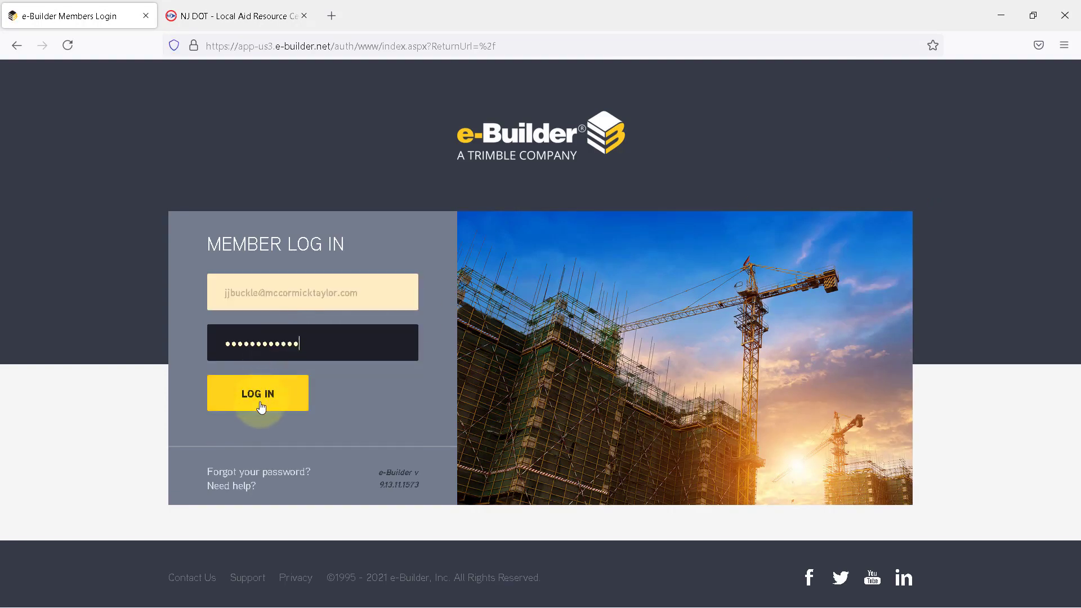
click(261, 407)
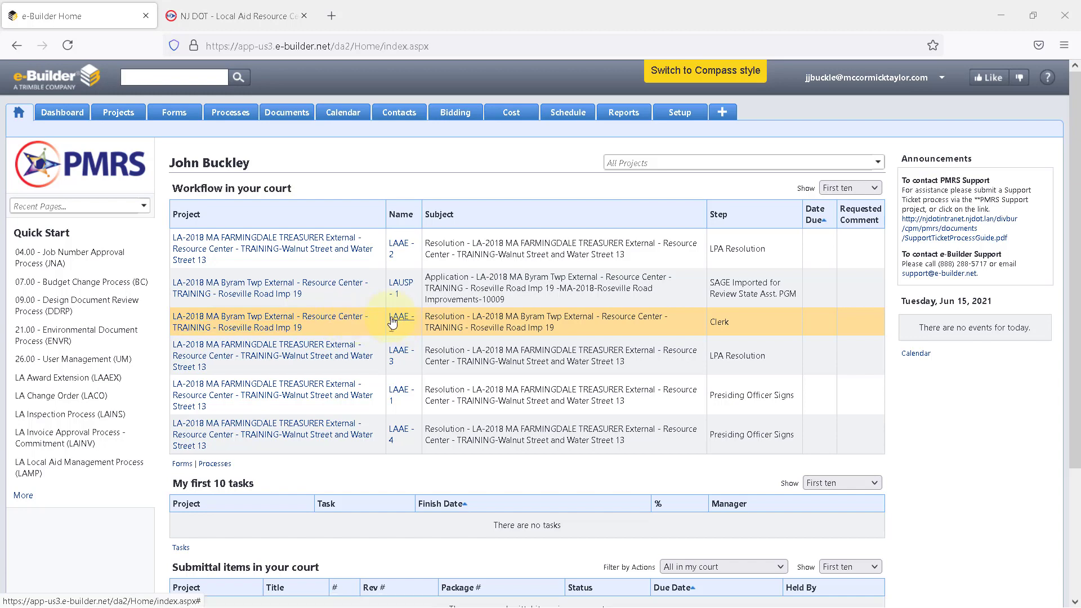
- Open LAAE - 1 at the Clerk step and maximize its details window
click(393, 321)
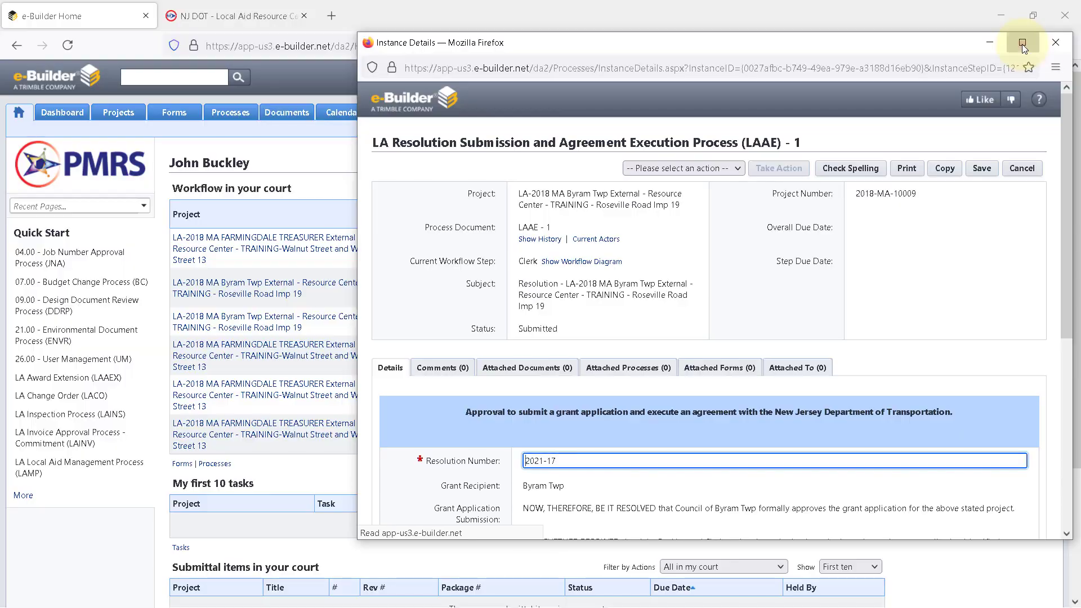
click(1022, 44)
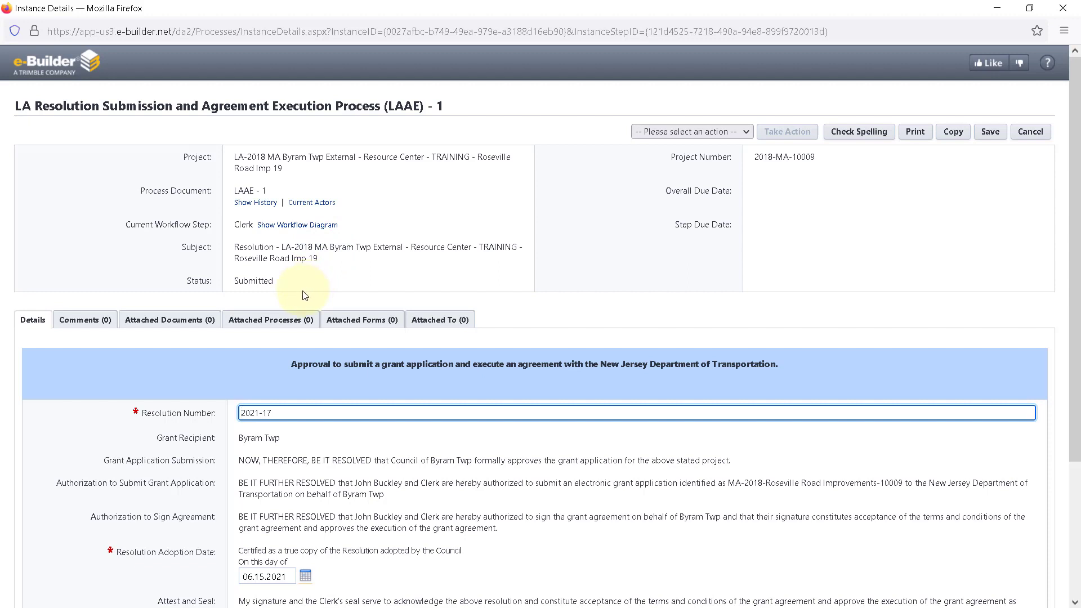
scroll(306, 293, down, 2)
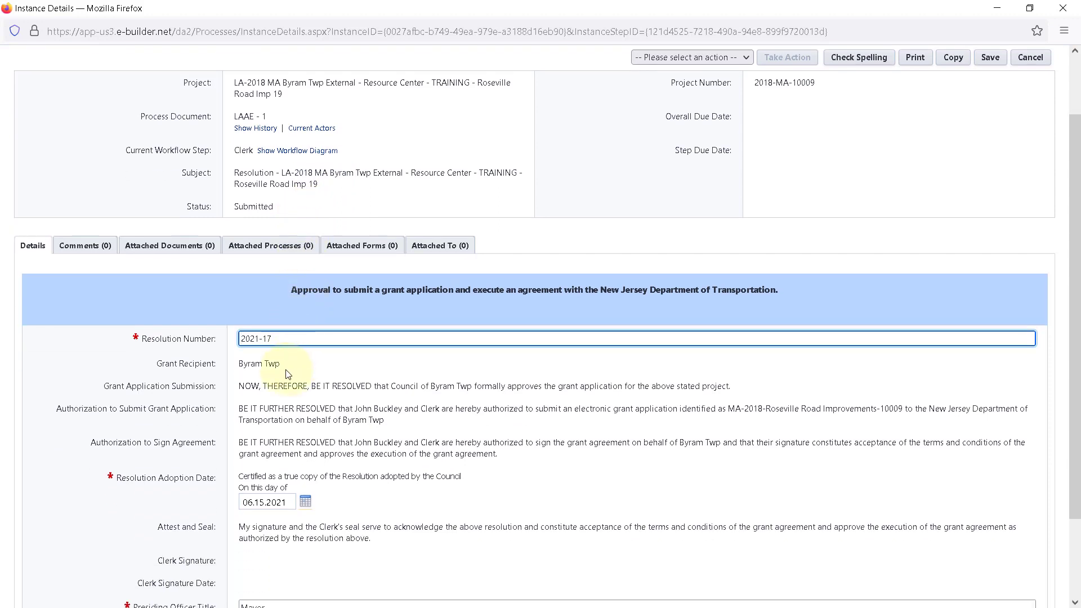
scroll(288, 374, up, 2)
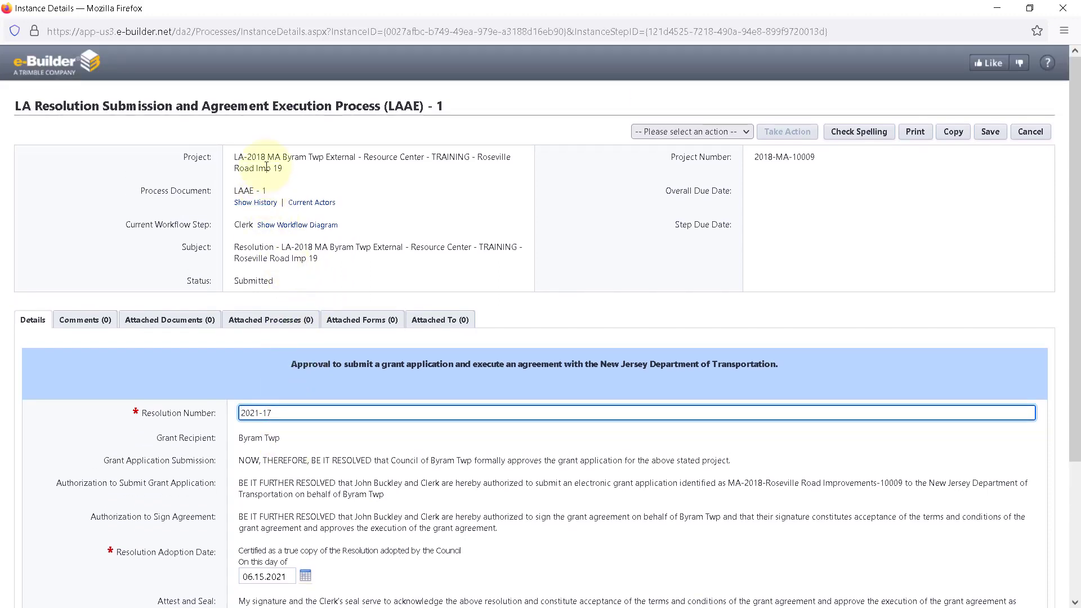
scroll(248, 312, down, 4)
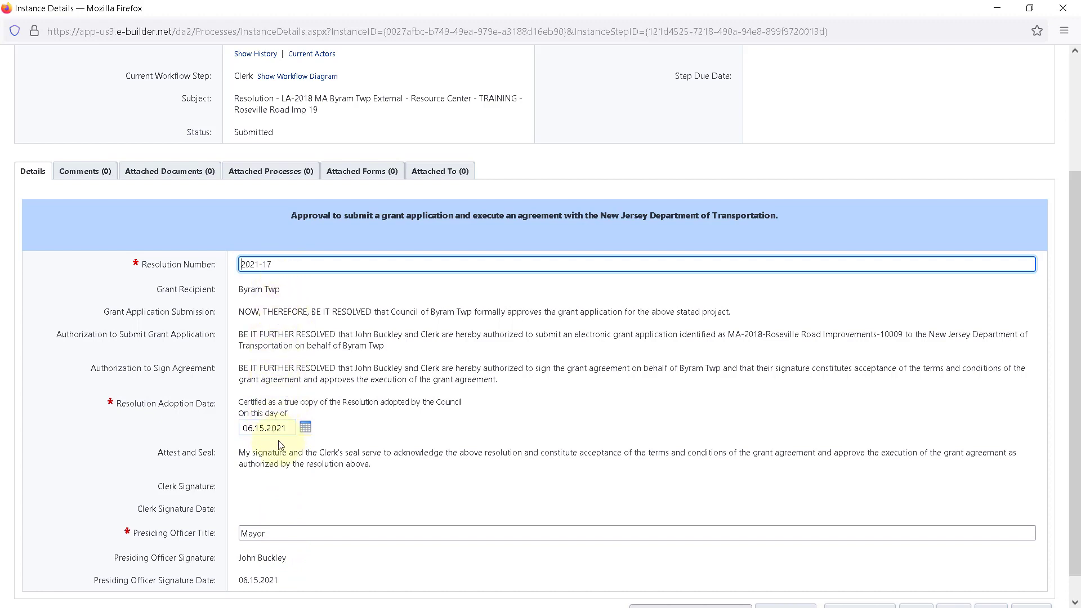
scroll(294, 452, down, 1)
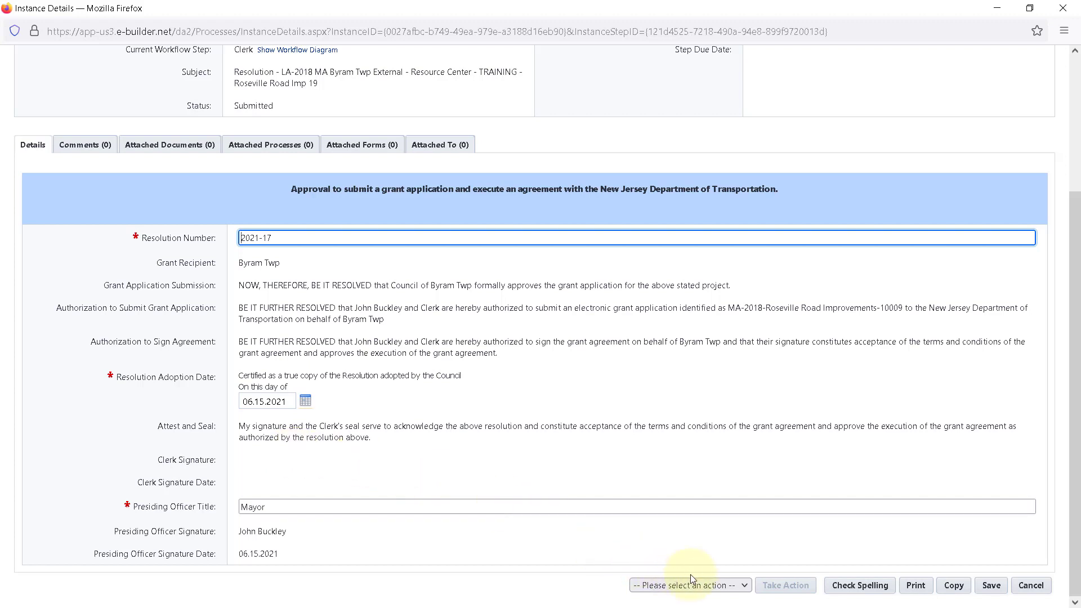
- Choose the Signed action at the Clerk step for LAAE-1 and submit it with Take Action
click(744, 589)
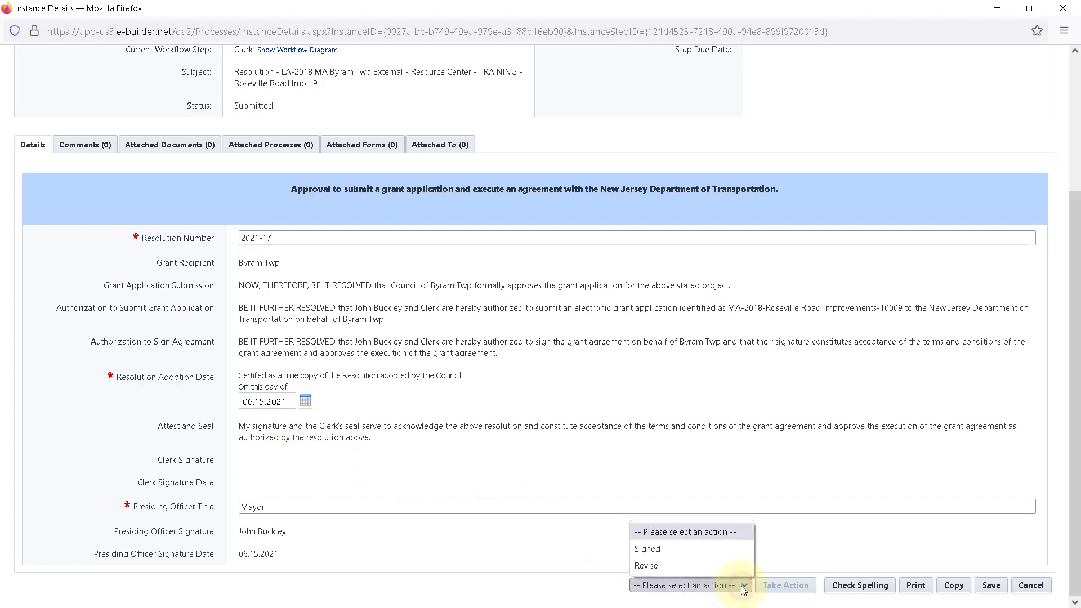
click(730, 555)
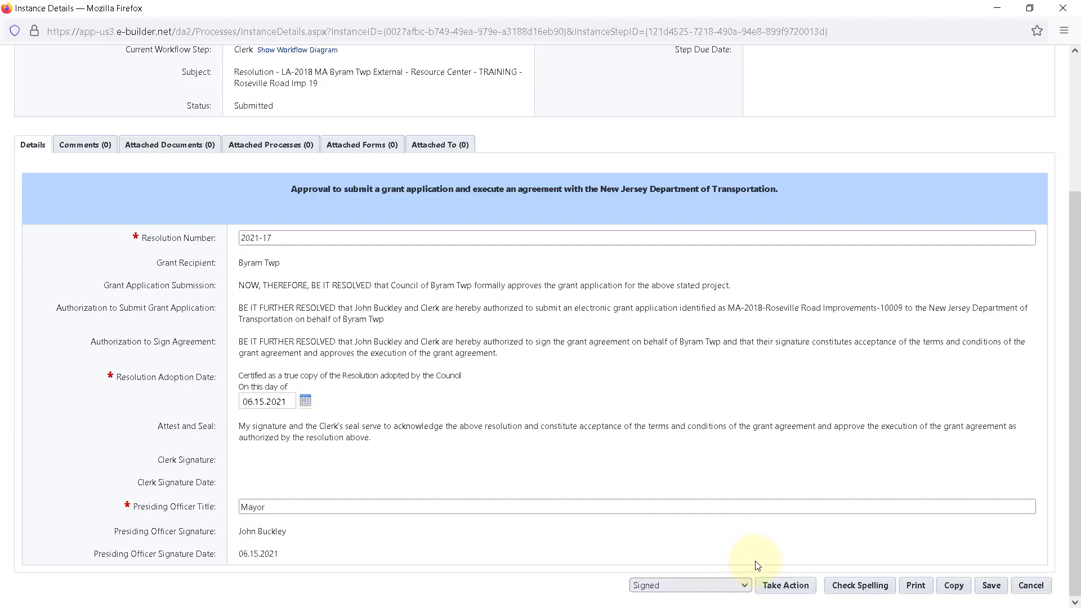
click(784, 586)
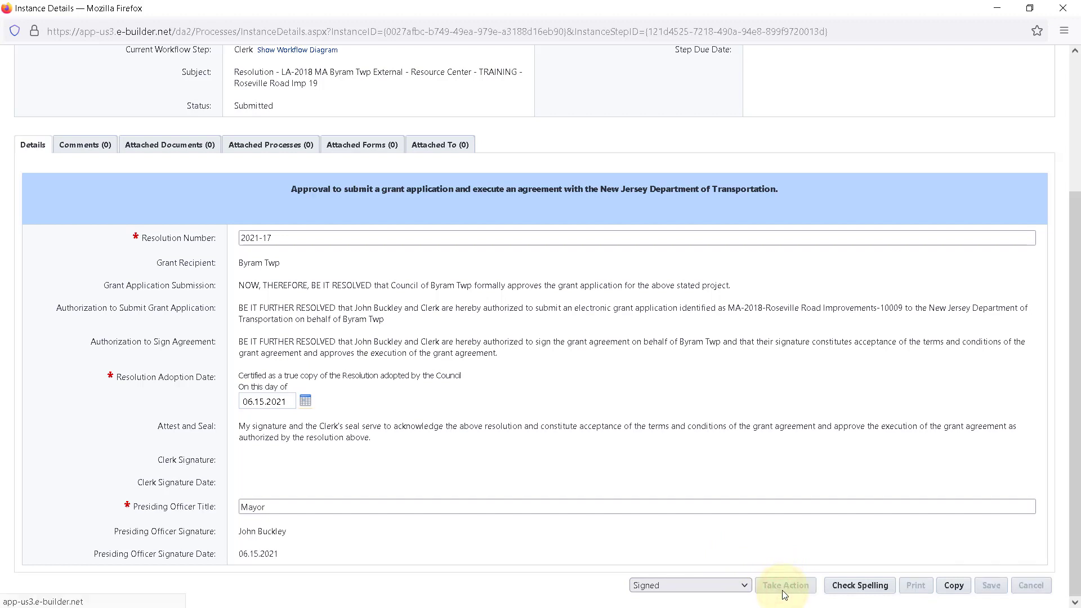